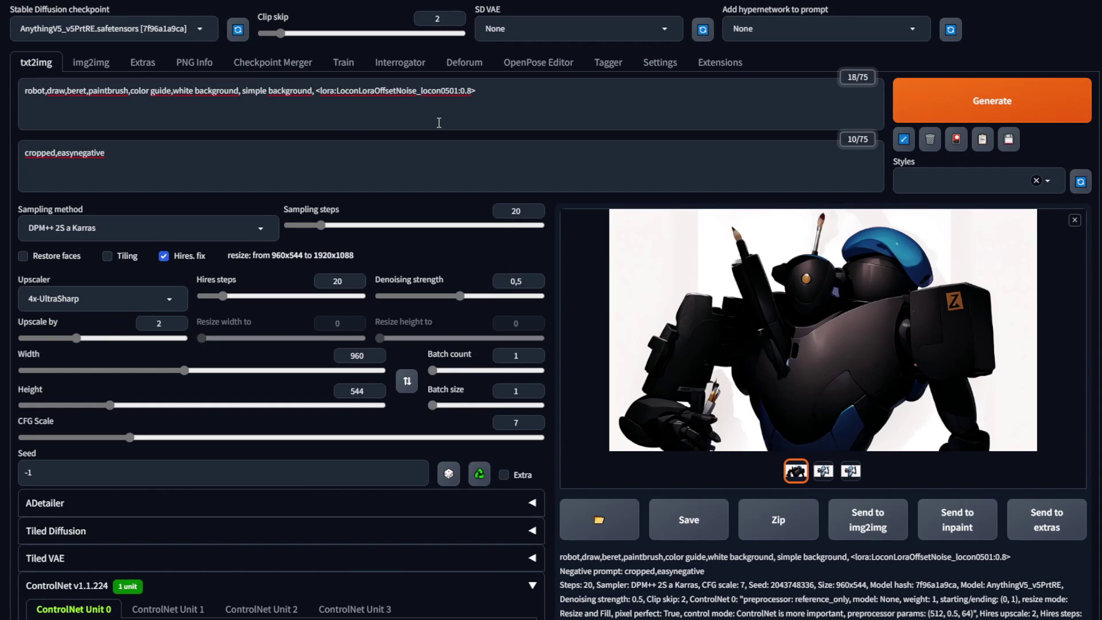
# Step: Load the list of available extensions with installed ones included and search it for "tiled"
pyautogui.click(720, 62)
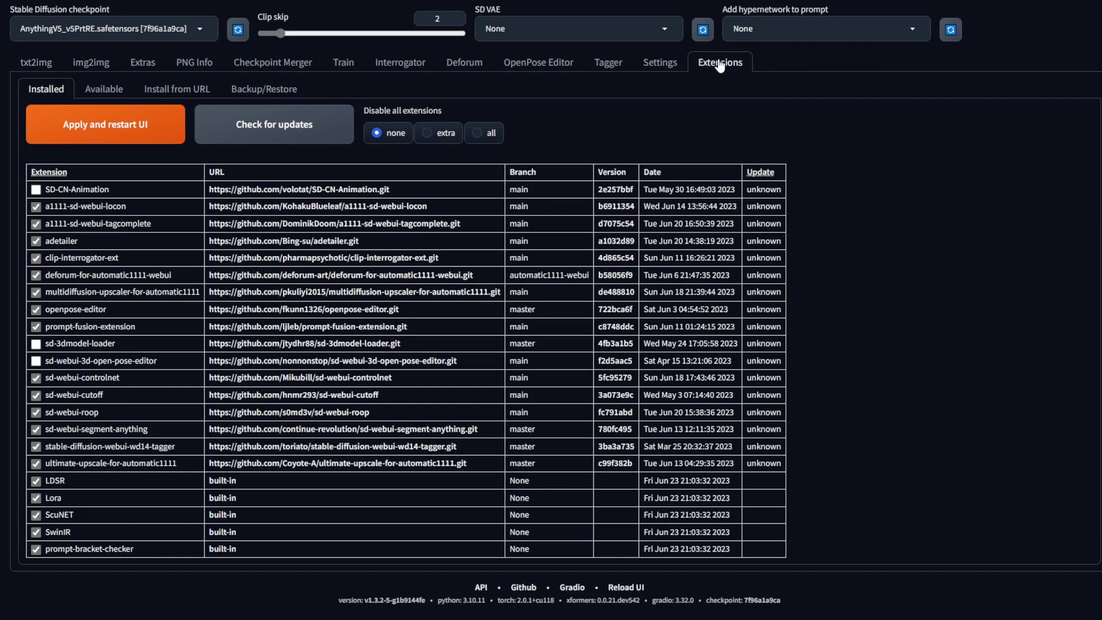
pyautogui.click(107, 90)
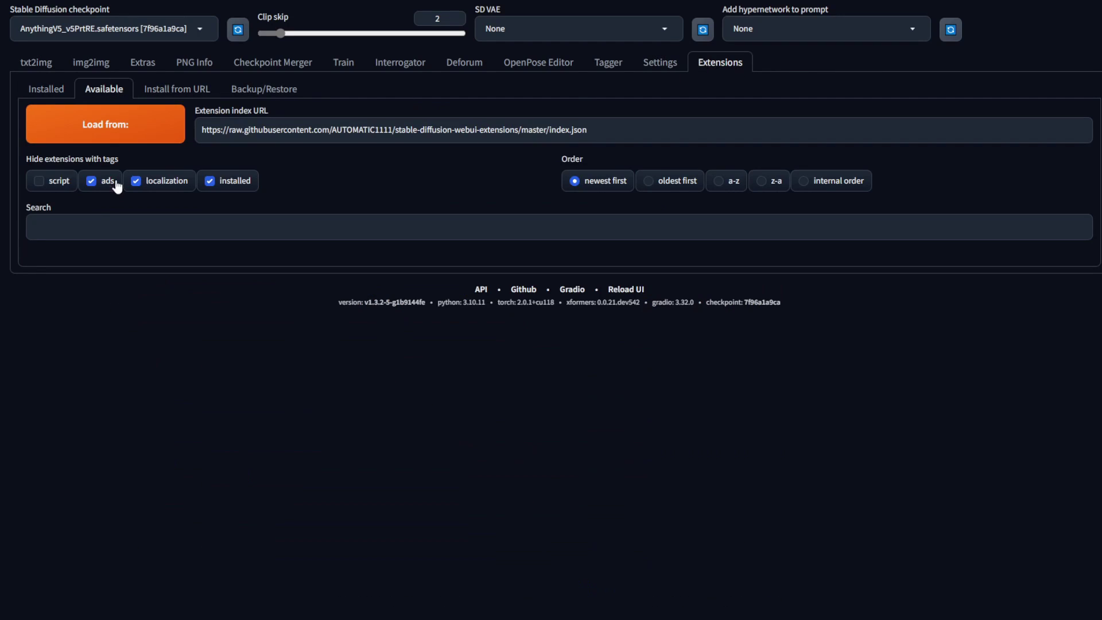
pyautogui.click(150, 141)
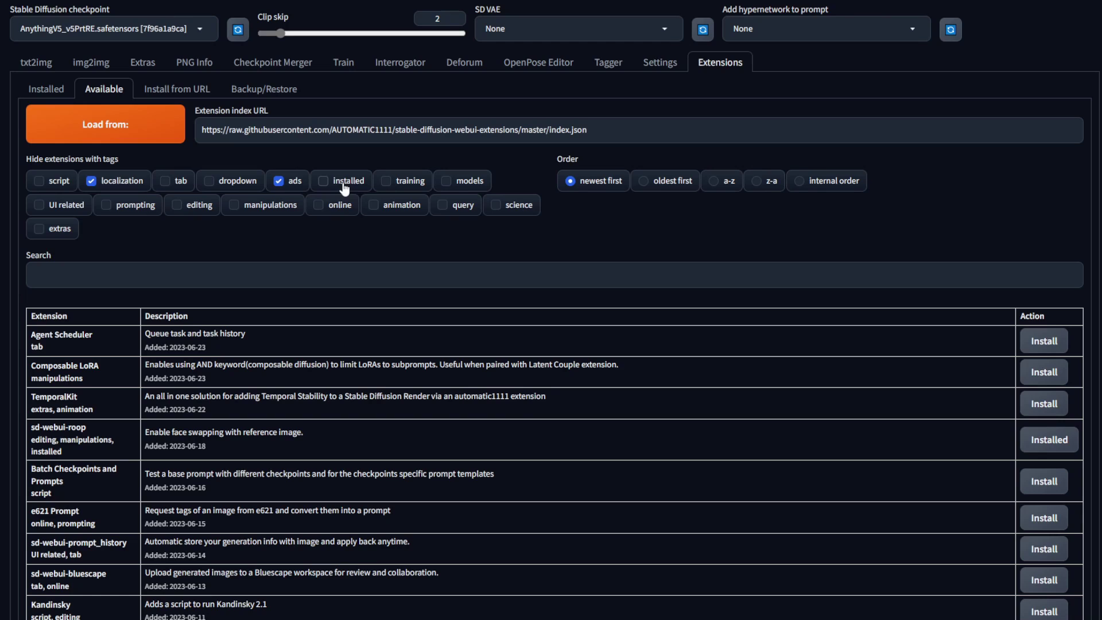
pyautogui.click(305, 273)
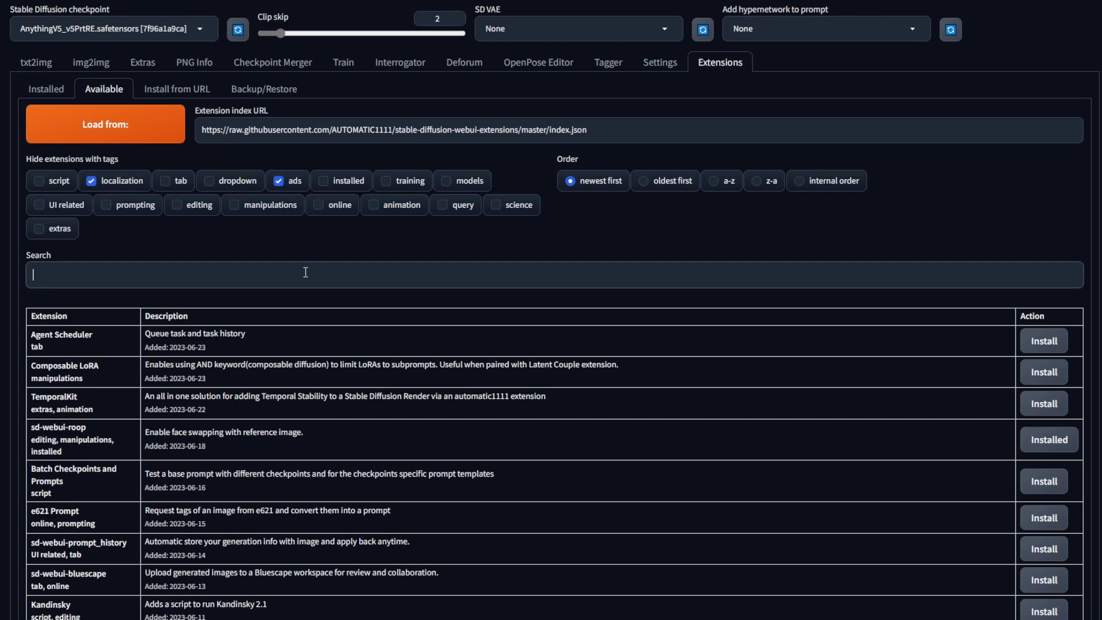
pyautogui.write('tiled')
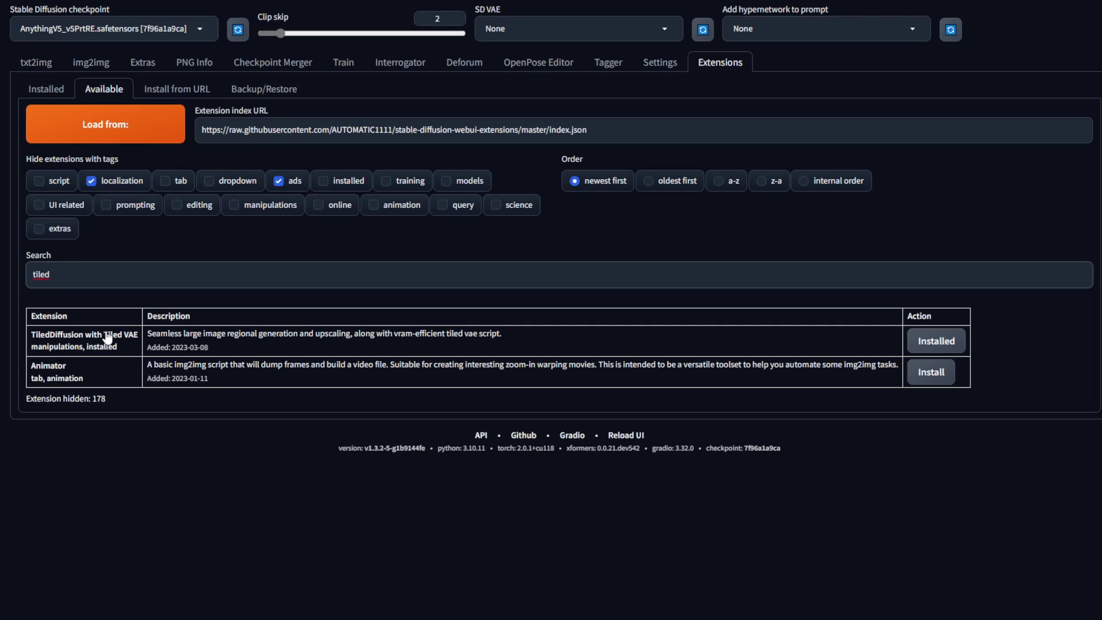
# Step: Open the TiledDiffusion with Tiled VAE project page and review its README features, examples and Tiled Diffusion parameters
pyautogui.click(107, 338)
pyautogui.scroll(-6, 459, 330)
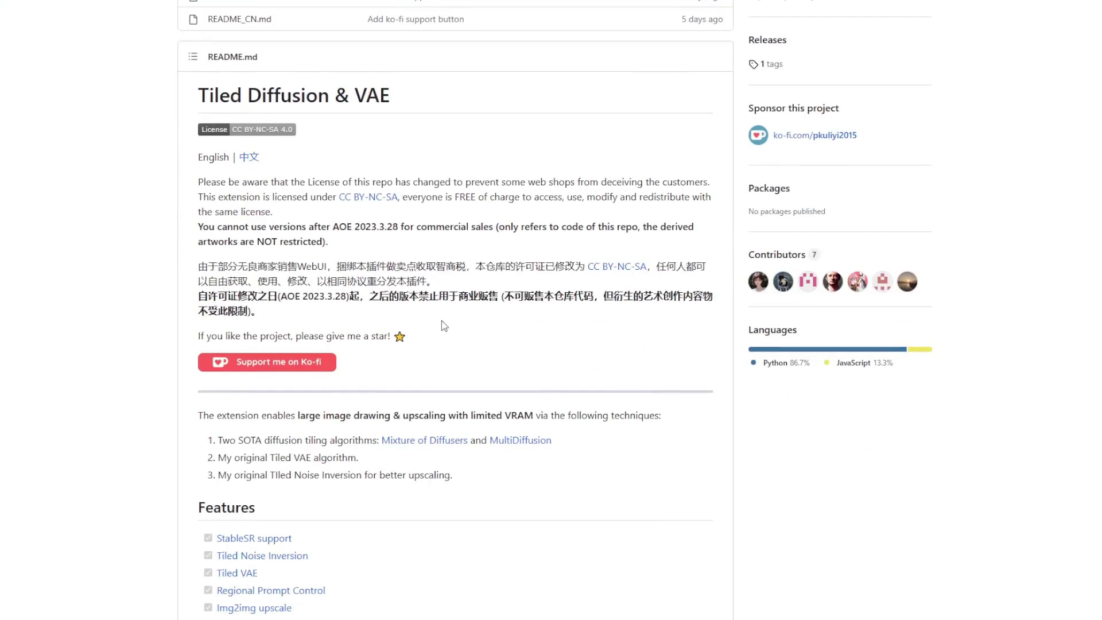
pyautogui.scroll(-15, 442, 328)
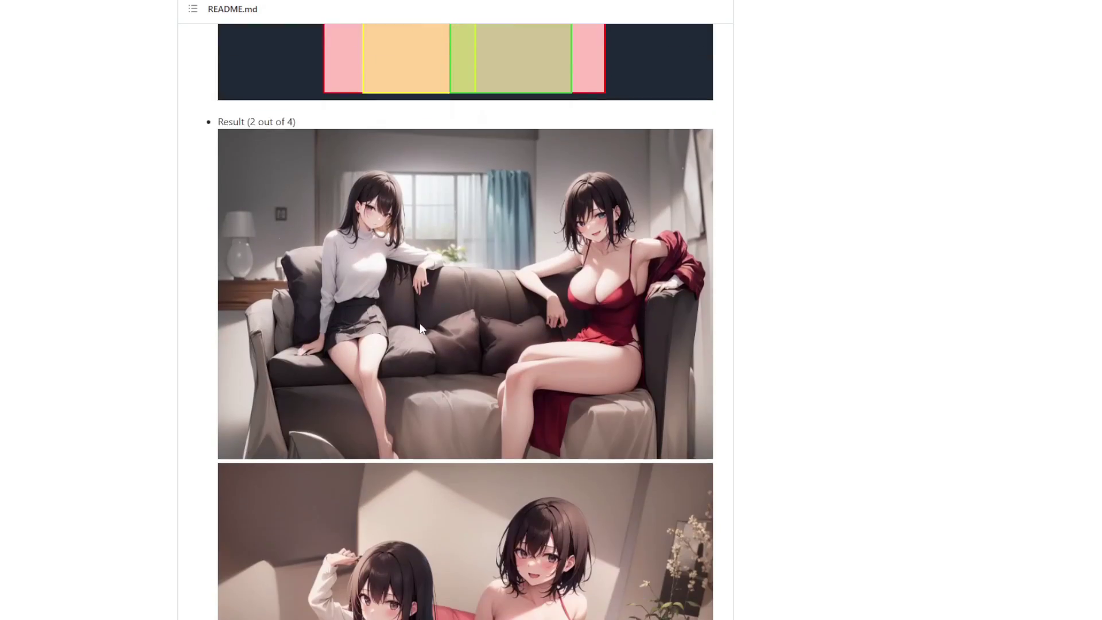
pyautogui.scroll(-15, 421, 327)
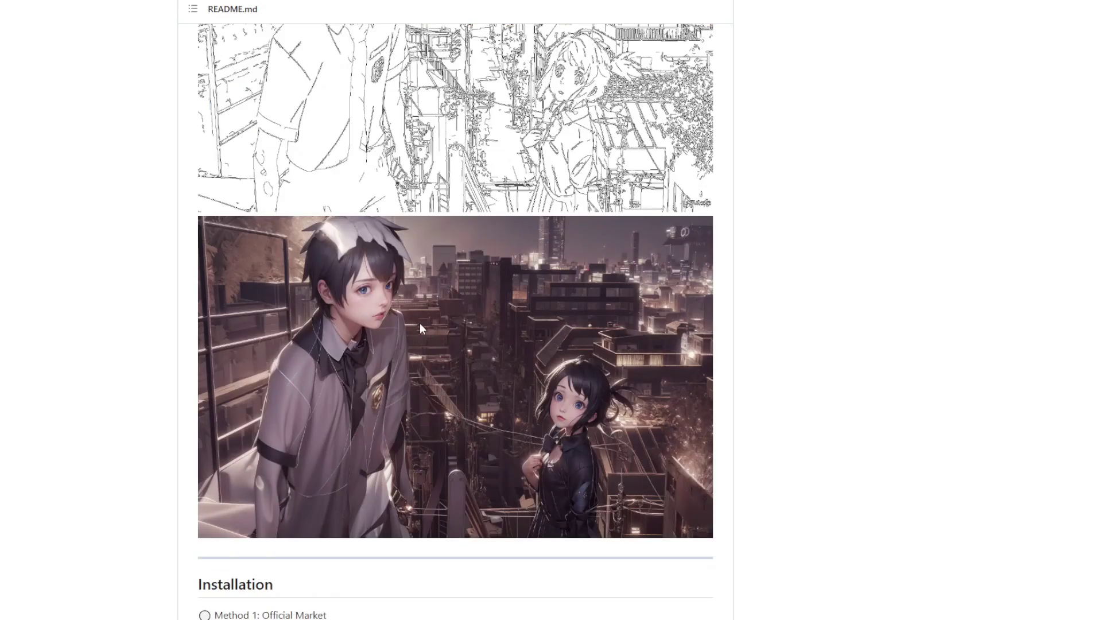
pyautogui.scroll(-15, 422, 329)
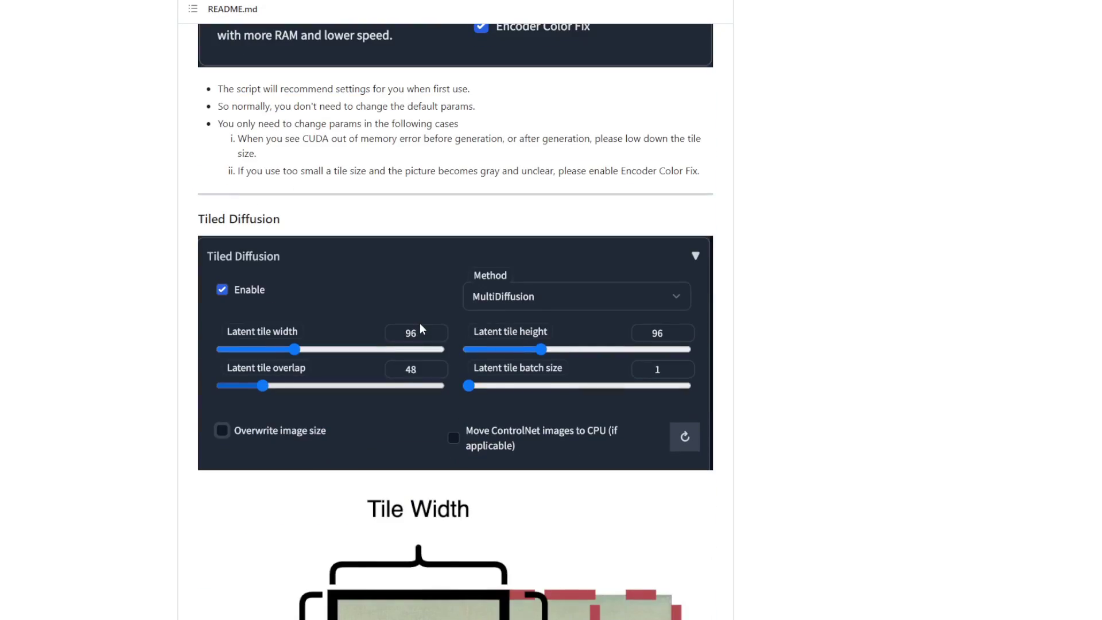
pyautogui.scroll(3, 422, 329)
pyautogui.scroll(5, 423, 327)
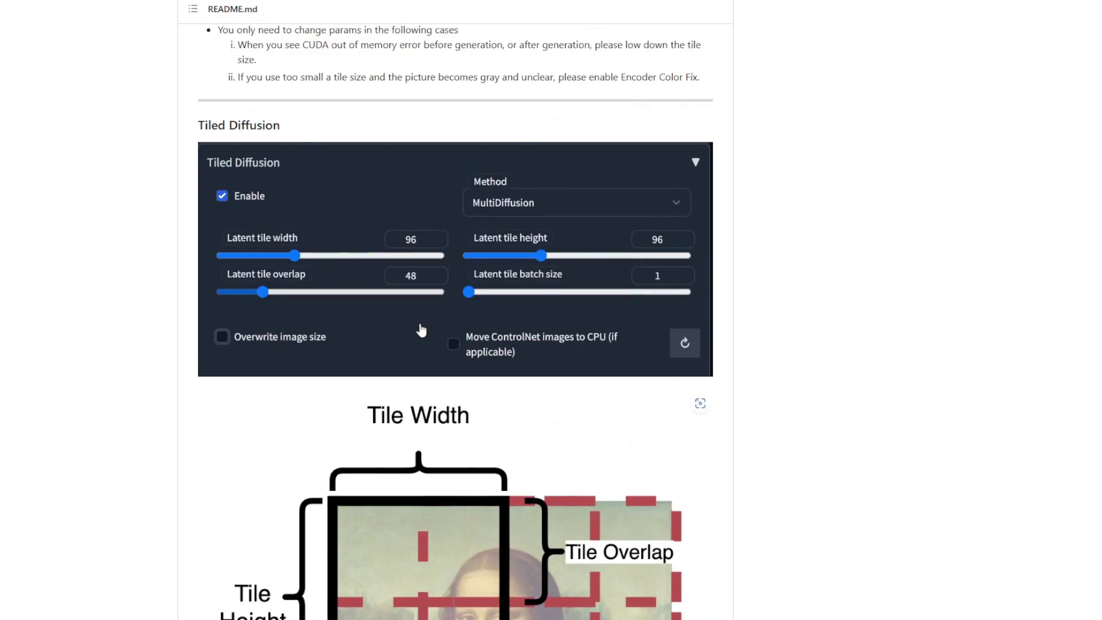
pyautogui.scroll(-7, 330, 223)
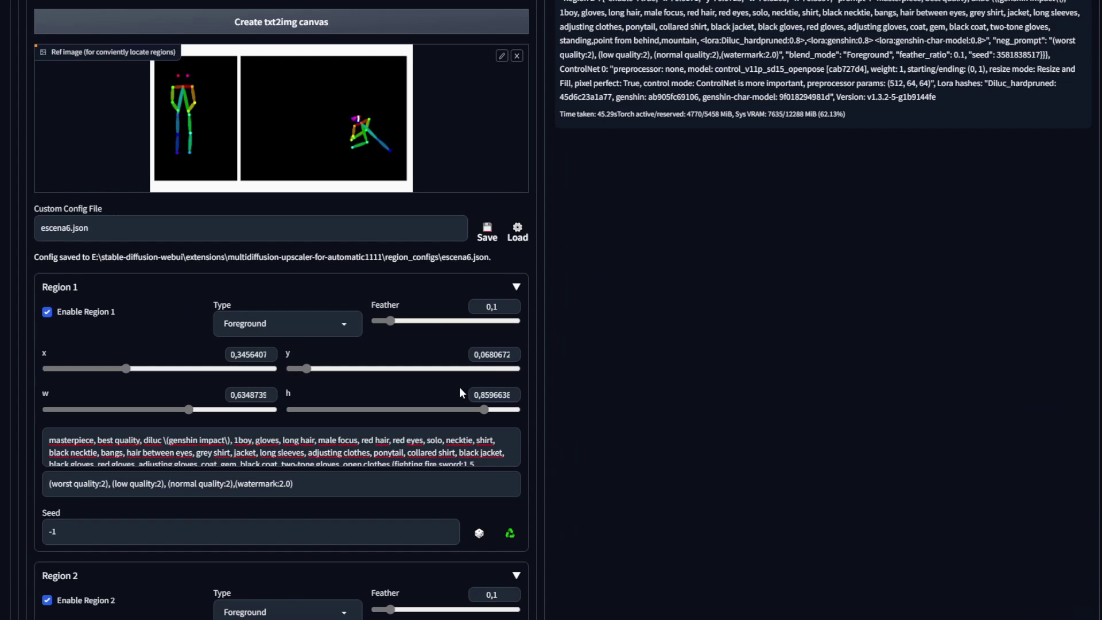
# Step: Examine the Tiled Diffusion and Region Prompt Control settings, including the available diffusion methods
pyautogui.scroll(-2, 318, 415)
pyautogui.scroll(10, 318, 415)
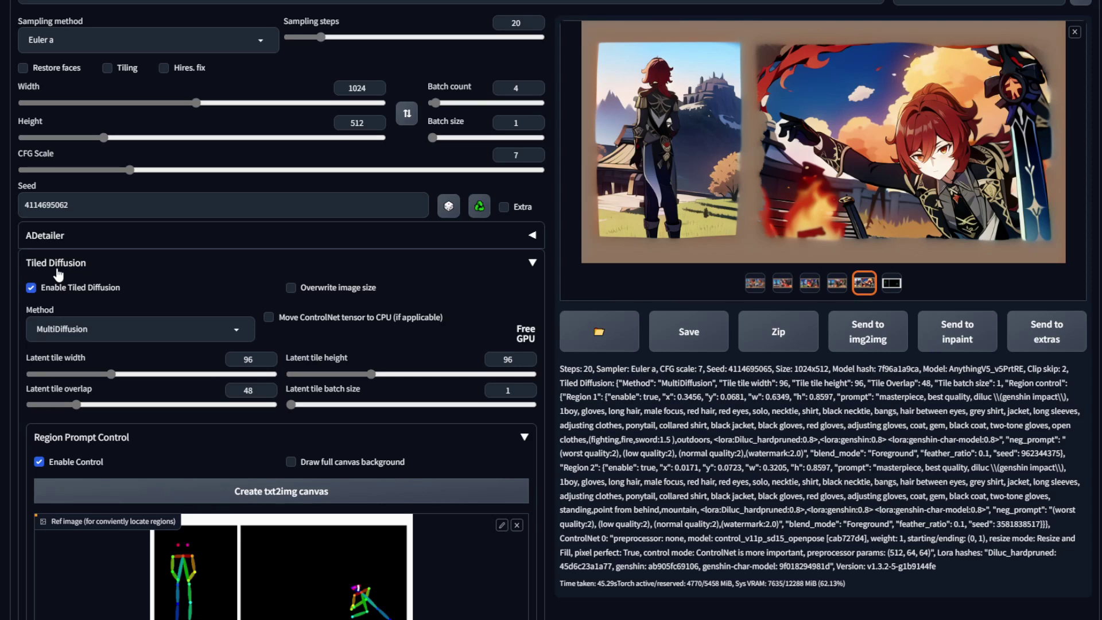
pyautogui.scroll(-2, 58, 274)
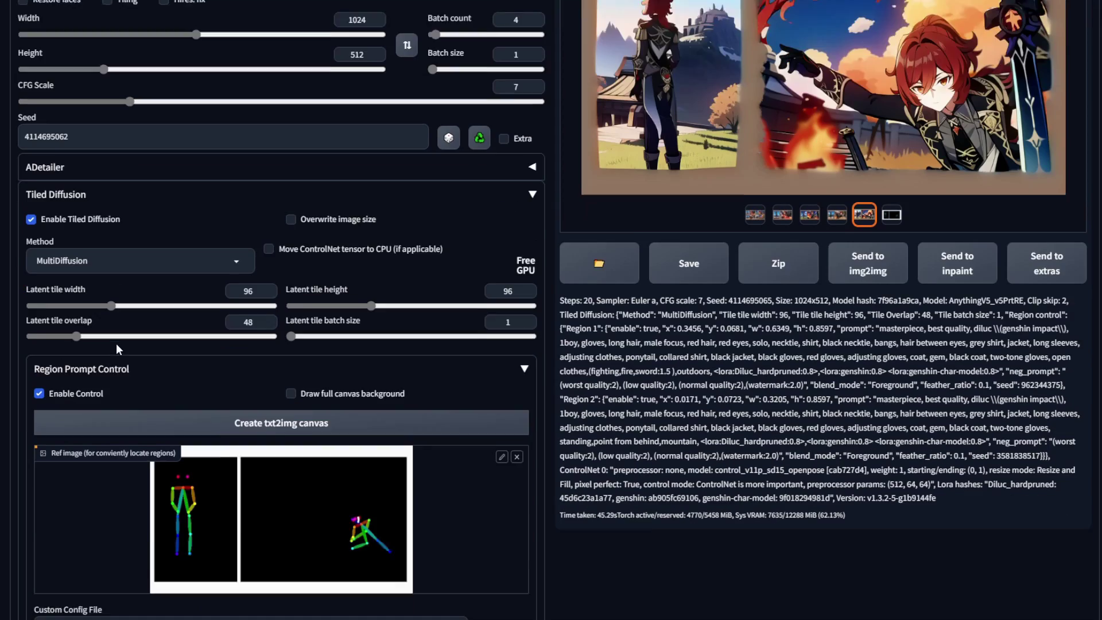
pyautogui.scroll(-2, 116, 344)
pyautogui.scroll(-12, 74, 344)
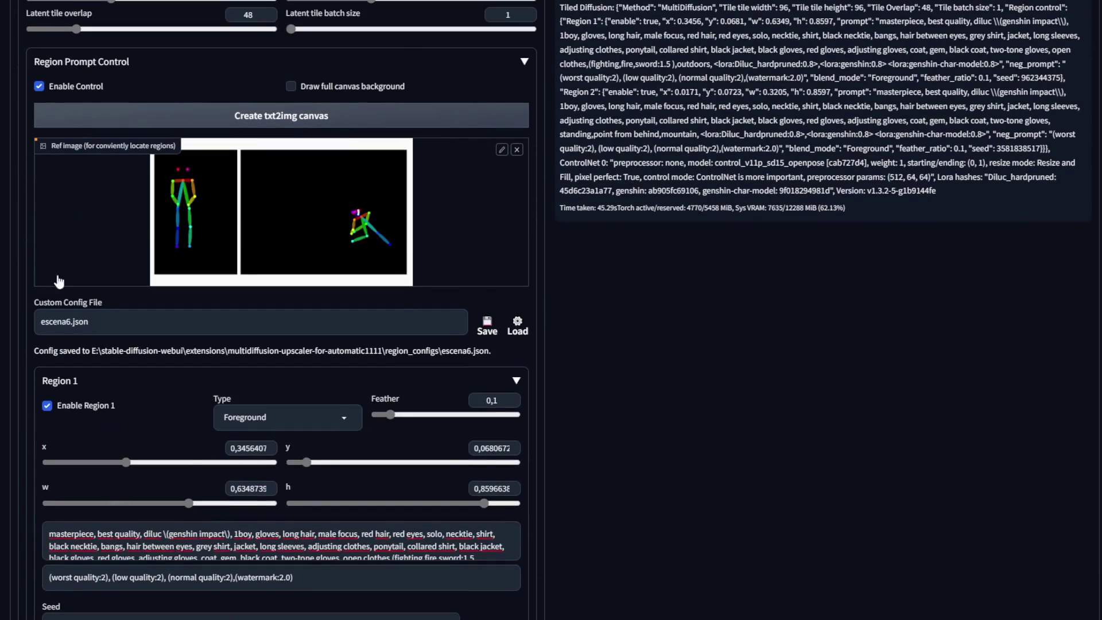
pyautogui.scroll(11, 75, 350)
pyautogui.scroll(1, 77, 362)
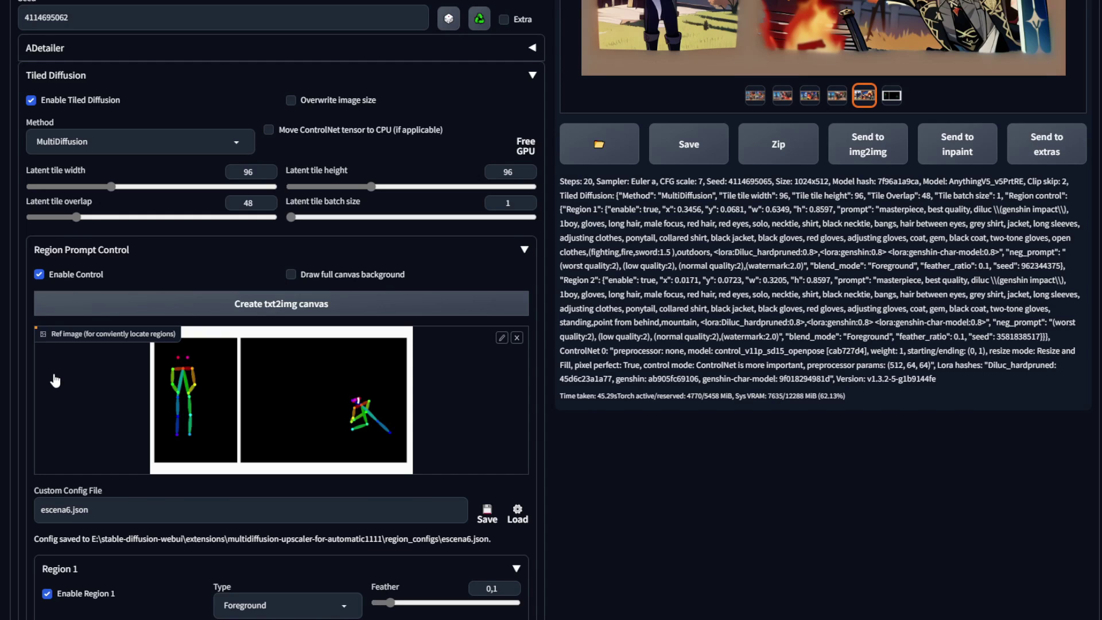
pyautogui.scroll(2, 55, 381)
pyautogui.click(89, 236)
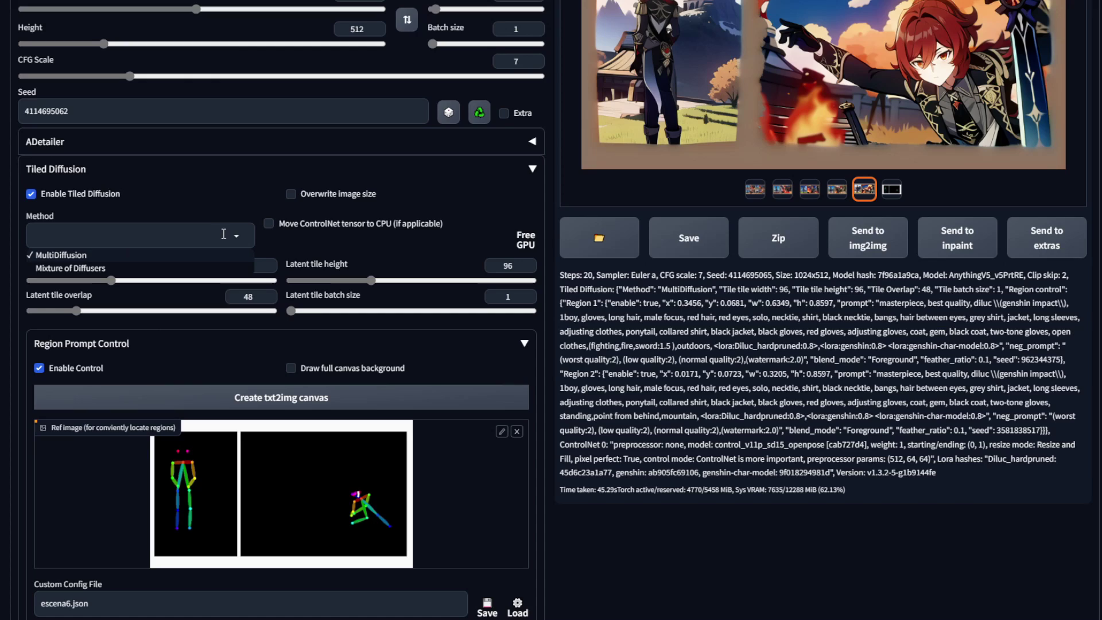
pyautogui.click(236, 216)
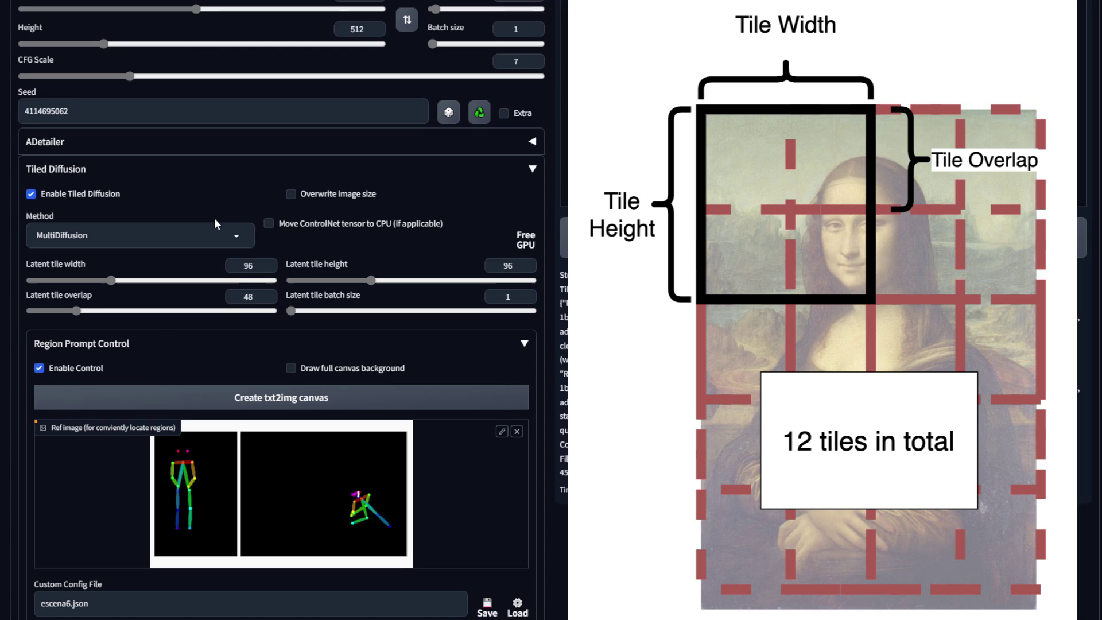
# Step: Try a latent tile width of 128 and a much smaller one
pyautogui.moveTo(253, 265); pyautogui.dragTo(244, 265)
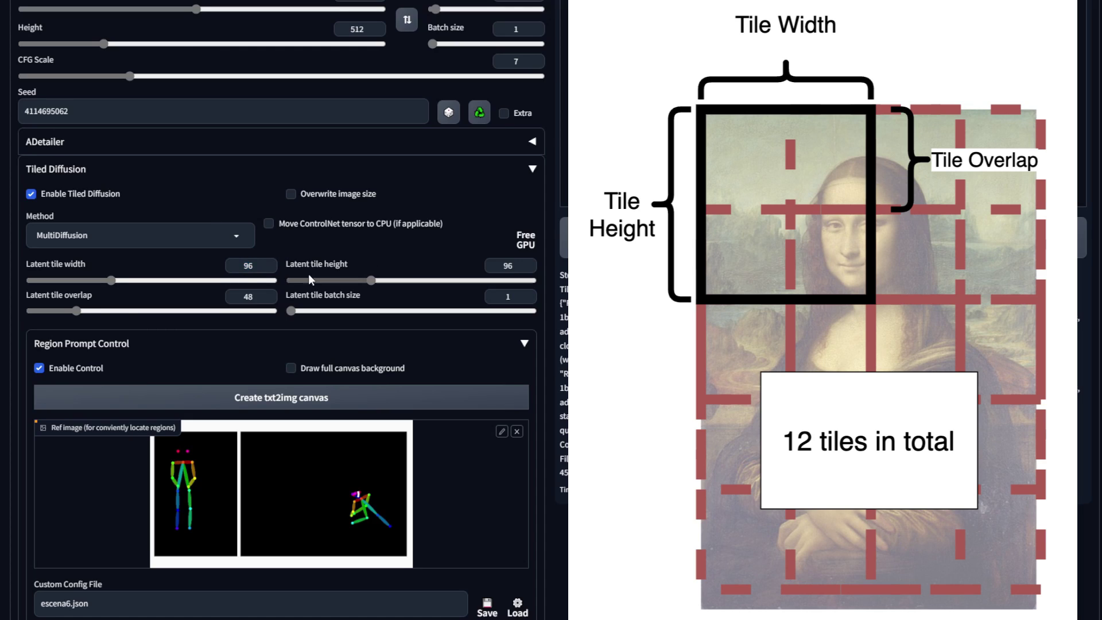
pyautogui.moveTo(111, 280)
pyautogui.mouseDown()
pyautogui.moveTo(160, 281)
pyautogui.moveTo(57, 287)
pyautogui.moveTo(112, 286)
pyautogui.mouseUp()
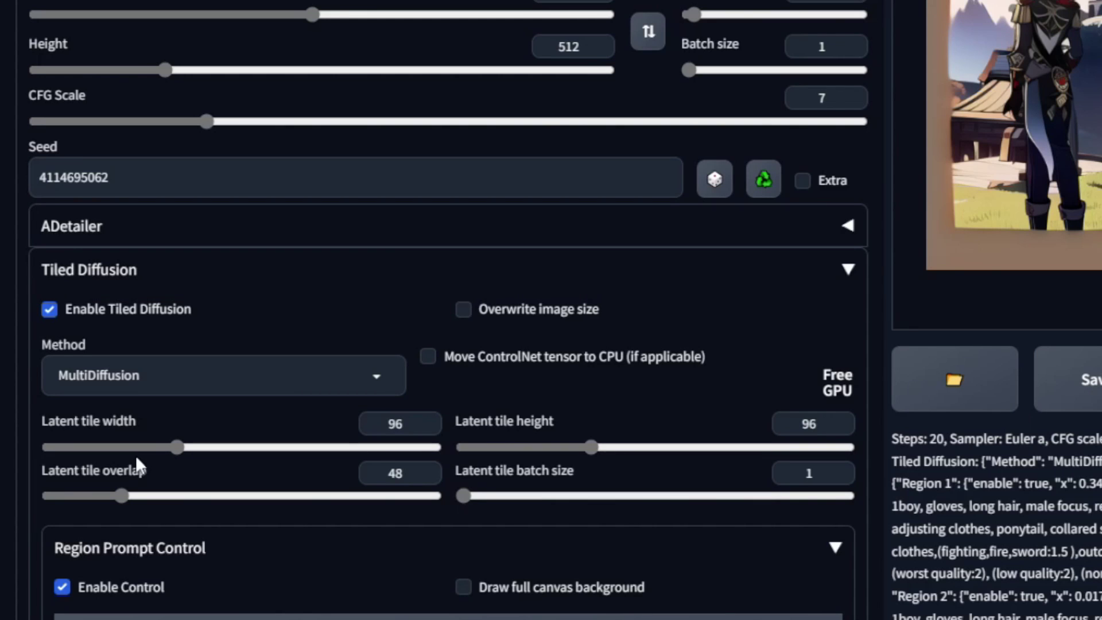
pyautogui.moveTo(170, 450); pyautogui.dragTo(236, 455)
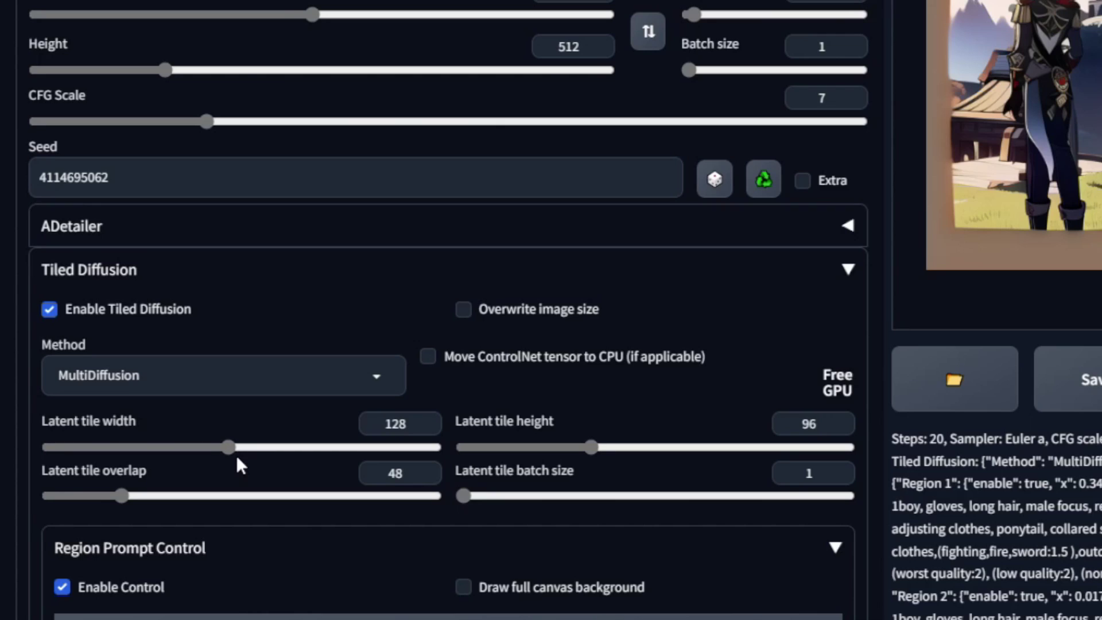
pyautogui.moveTo(236, 455); pyautogui.dragTo(59, 448)
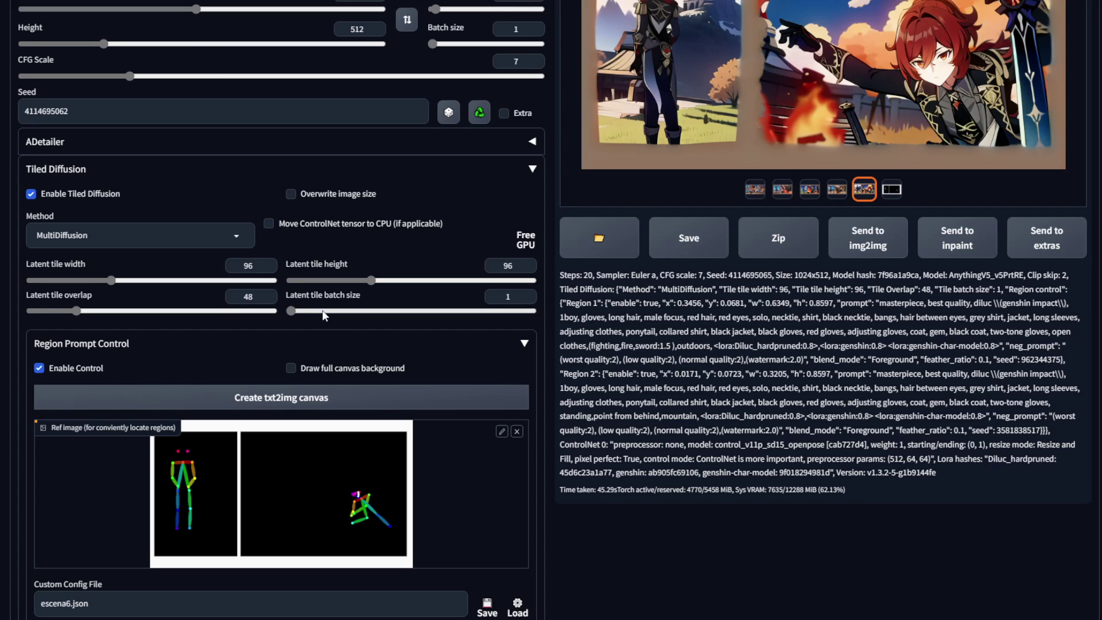
# Step: Compare the image size and batch settings, the generated image, and the reference image with its two region settings
pyautogui.scroll(2, 359, 306)
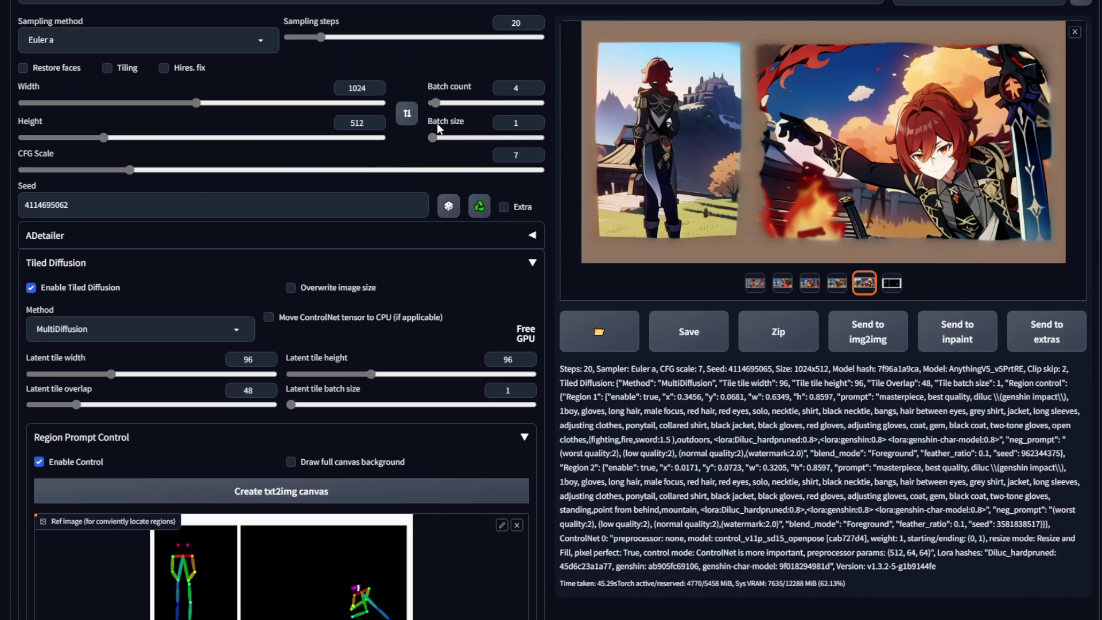
pyautogui.scroll(2, 438, 132)
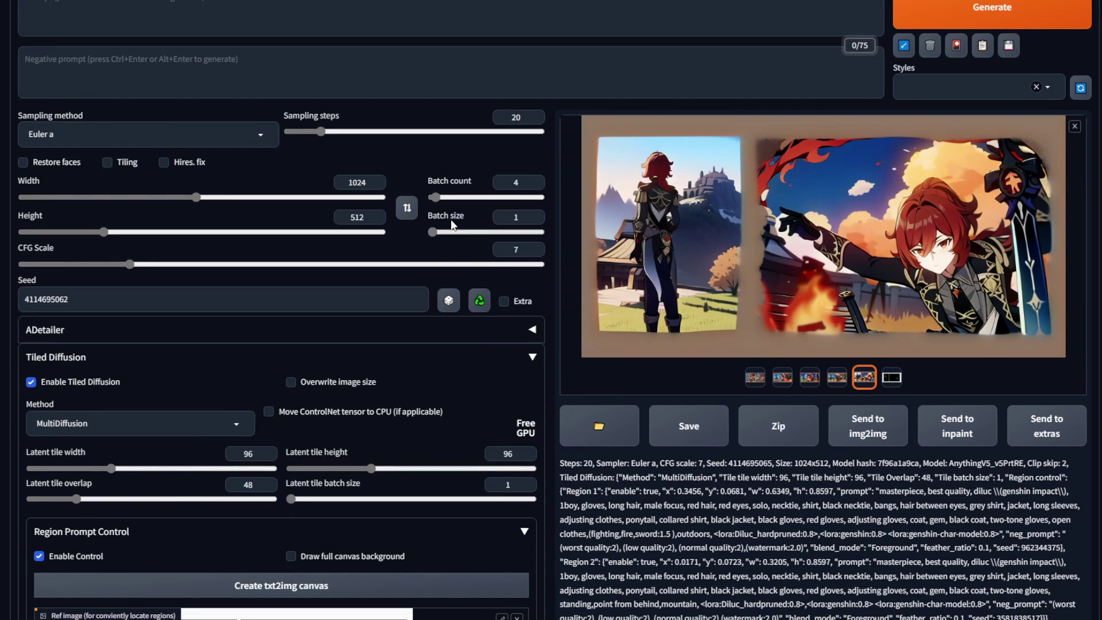
pyautogui.scroll(-2, 452, 230)
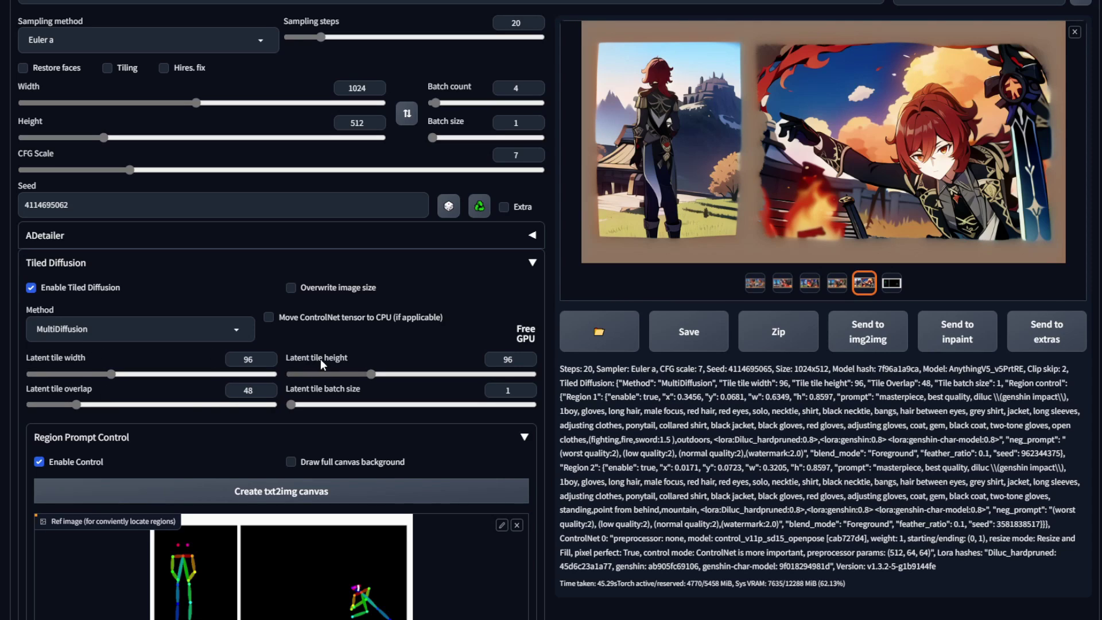
pyautogui.scroll(-4, 194, 407)
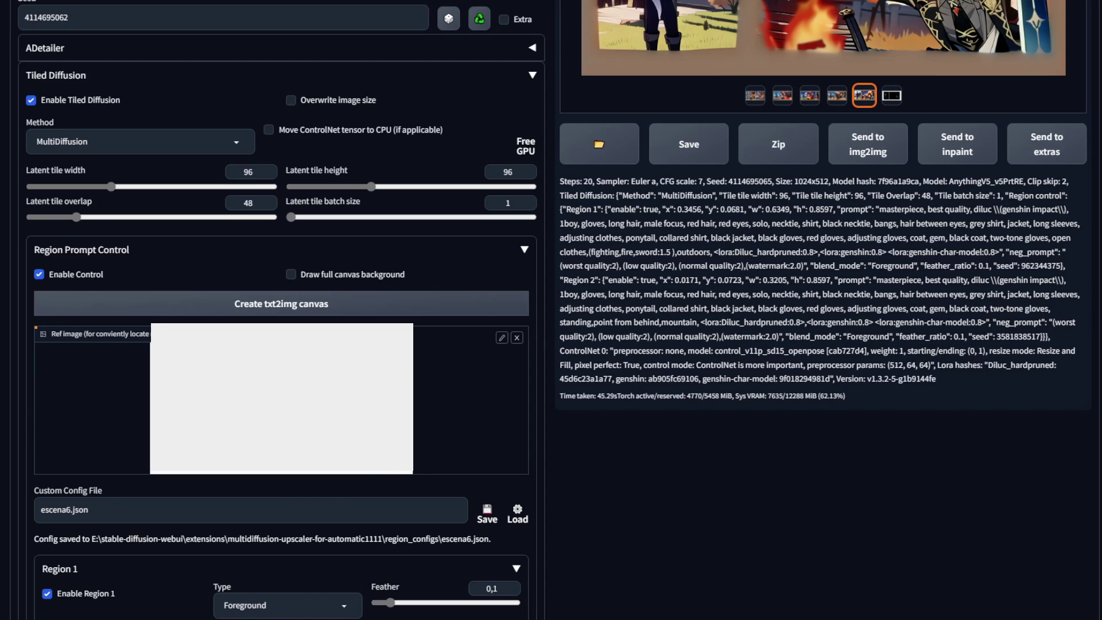
pyautogui.scroll(-2, 144, 328)
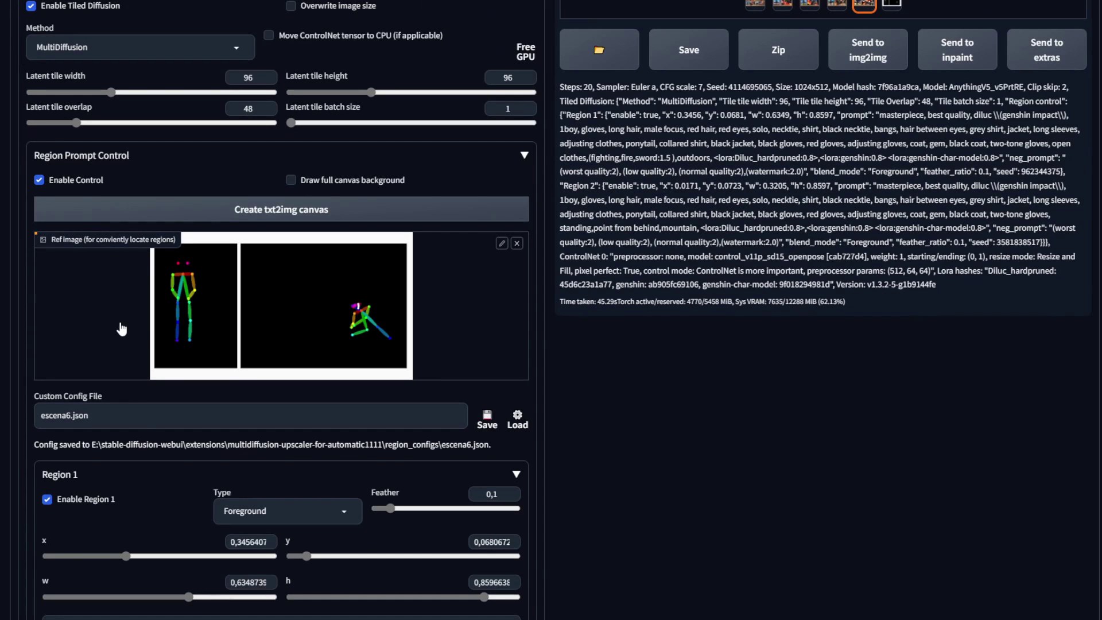
pyautogui.scroll(6, 247, 318)
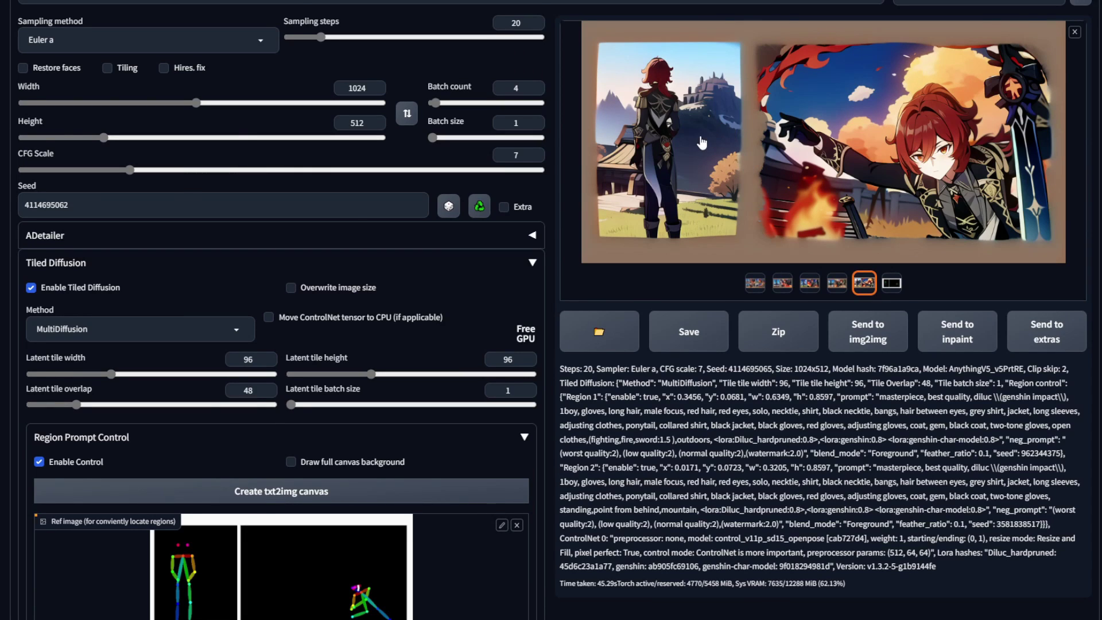
pyautogui.scroll(-6, 86, 328)
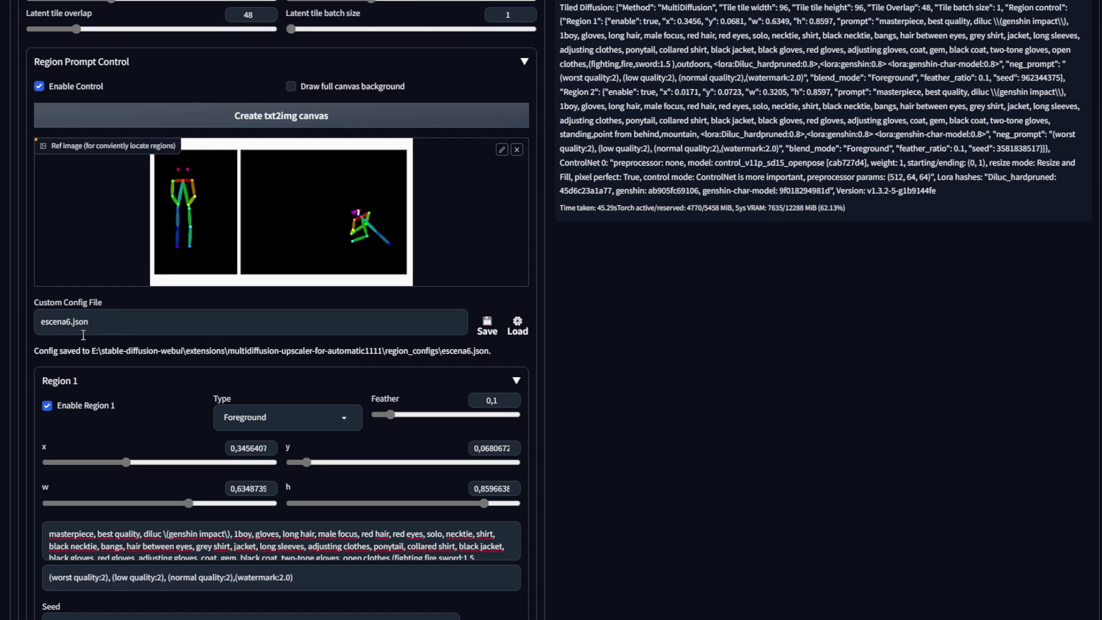
pyautogui.scroll(-2, 161, 344)
pyautogui.scroll(-2, 104, 258)
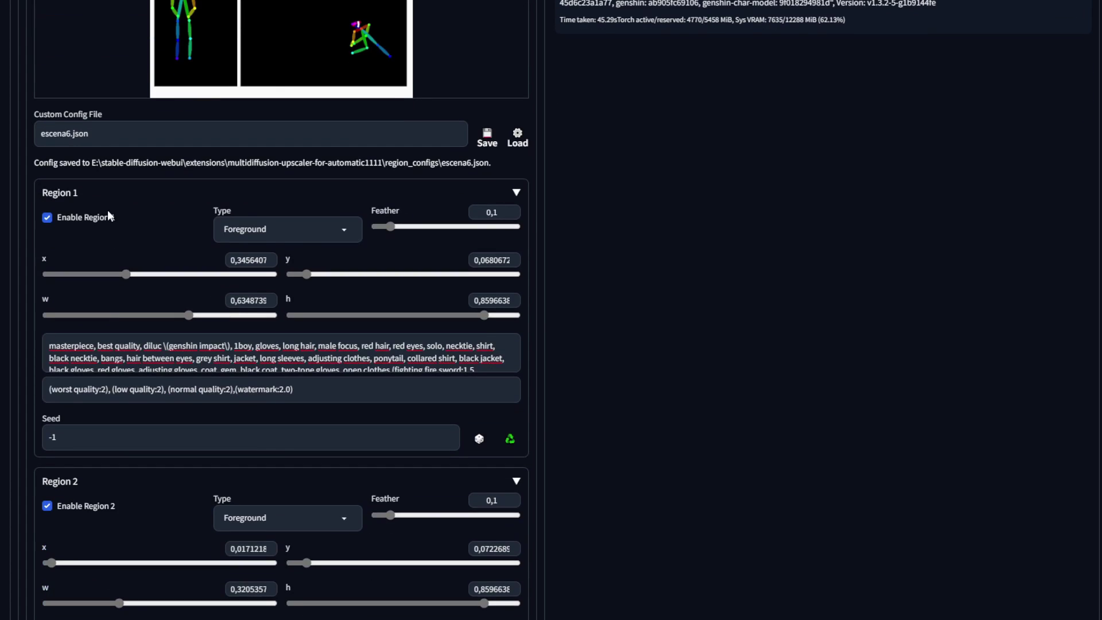
pyautogui.scroll(2, 166, 229)
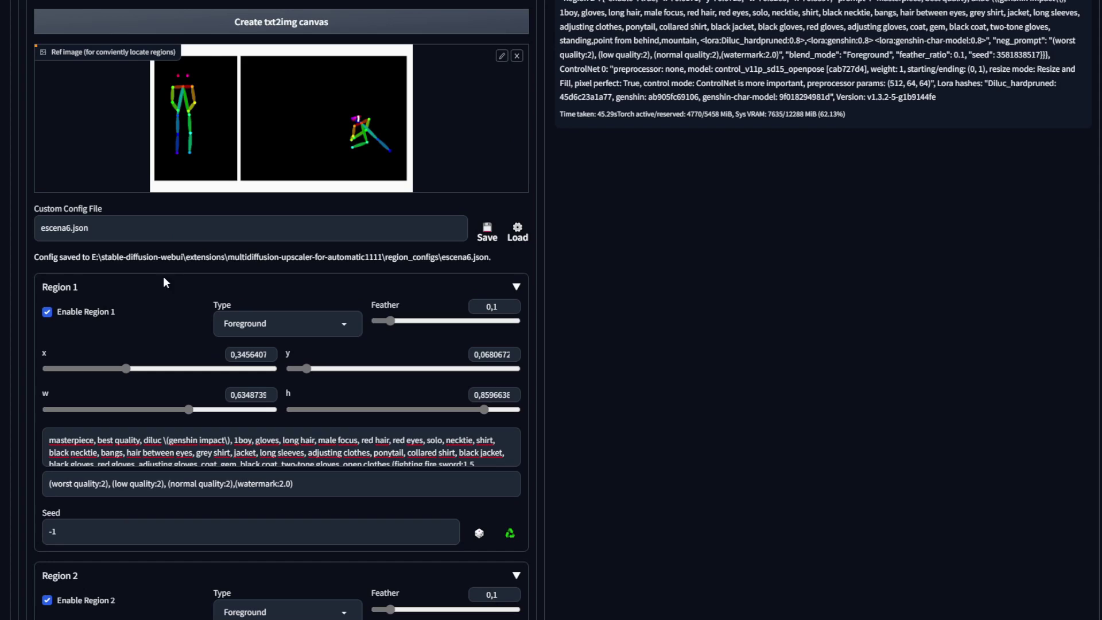
# Step: Show Region 1 on the reference image and fit it to the wider black panel, with x about 0.34 and w about 0.63
pyautogui.doubleClick(109, 311)
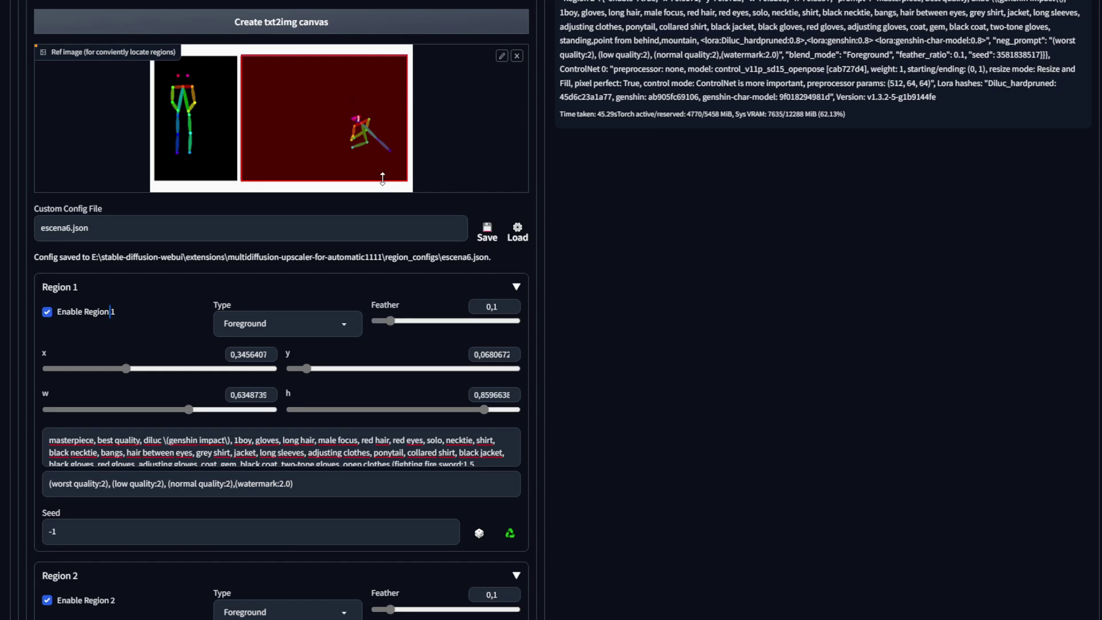
pyautogui.scroll(10, 381, 180)
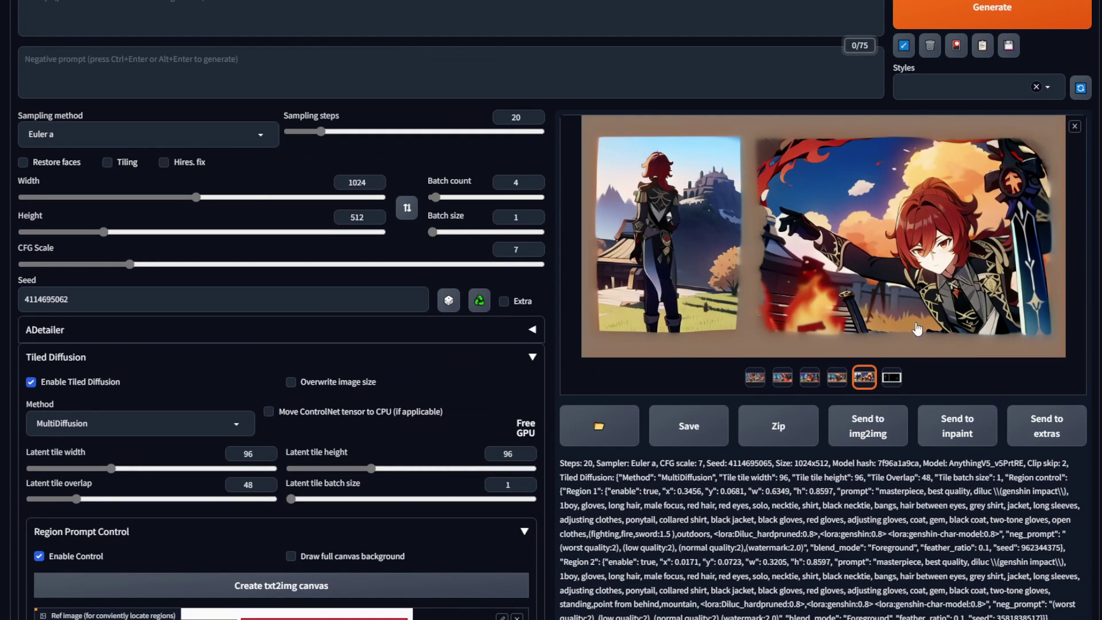
pyautogui.scroll(-2, 951, 170)
pyautogui.scroll(-8, 951, 171)
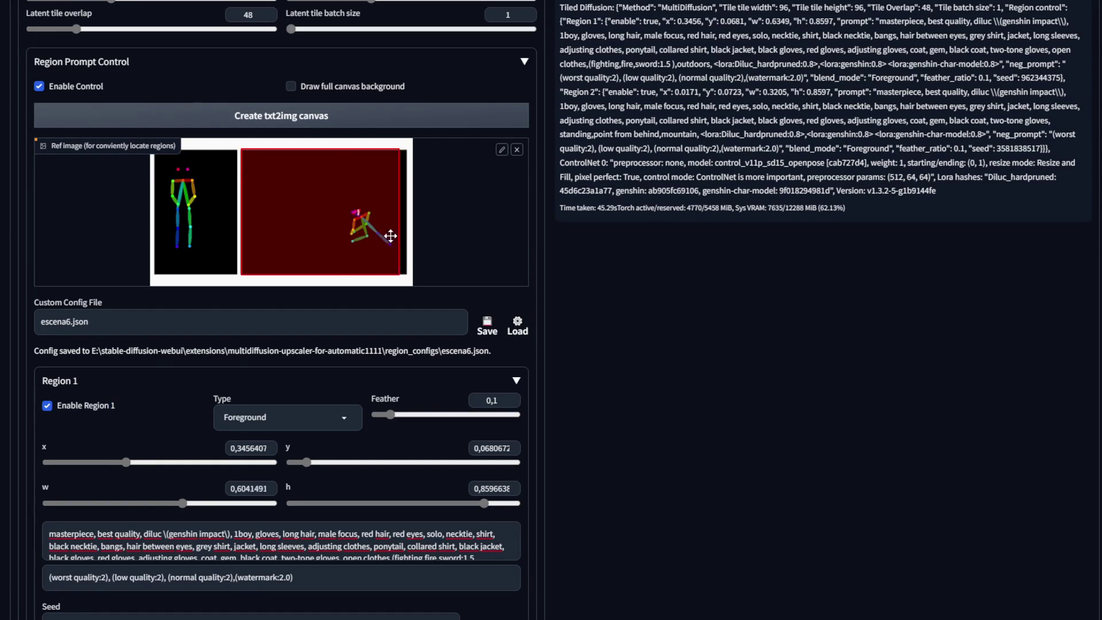
pyautogui.moveTo(408, 232); pyautogui.dragTo(372, 239)
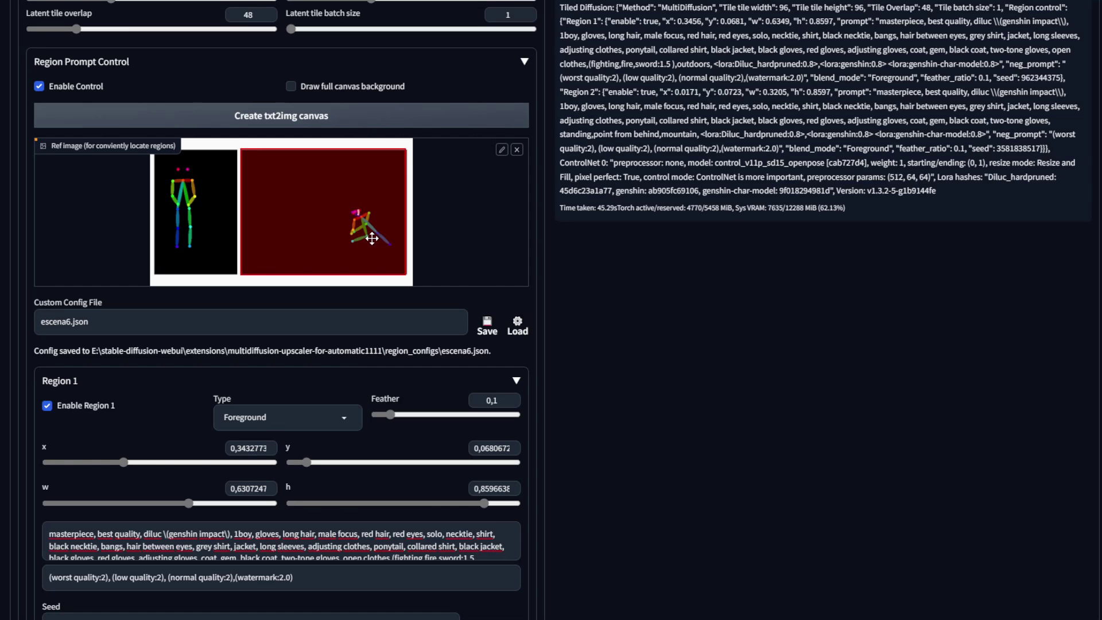
# Step: Check the type options for Region 1, and fit Region 2 over the narrower black panel, with x about 0.01 and w about 0.32
pyautogui.scroll(-2, 585, 388)
pyautogui.click(262, 321)
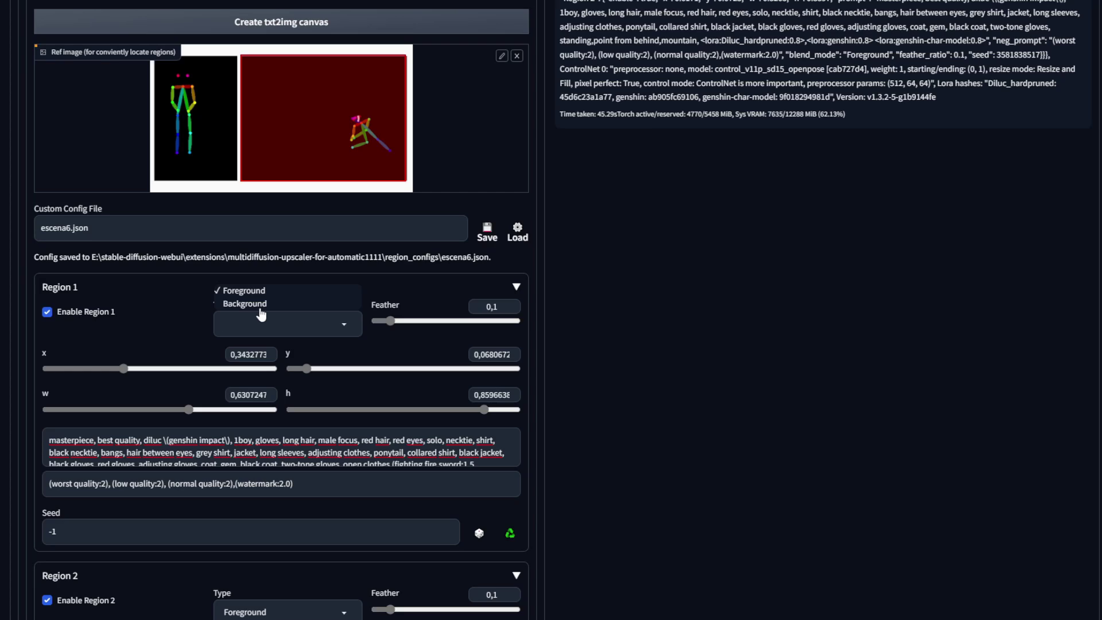
pyautogui.click(293, 293)
pyautogui.moveTo(211, 148); pyautogui.dragTo(295, 143)
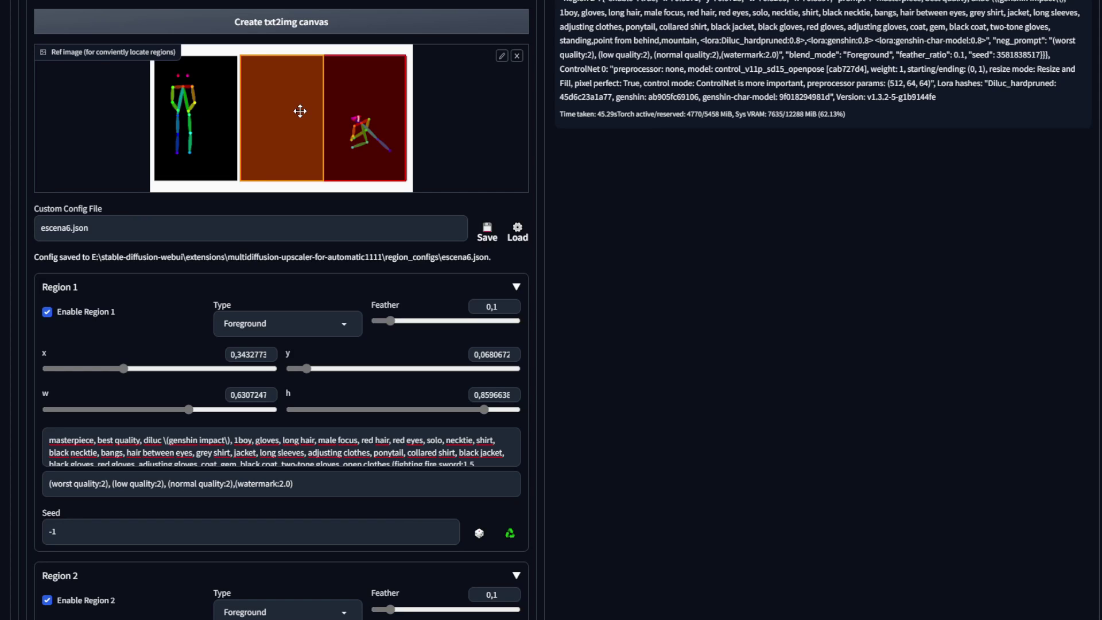
pyautogui.moveTo(300, 111); pyautogui.dragTo(215, 111)
# Step: Examine the prompts and negative prompts of Region 1 and Region 2 against their areas on the reference image
pyautogui.scroll(8, 451, 282)
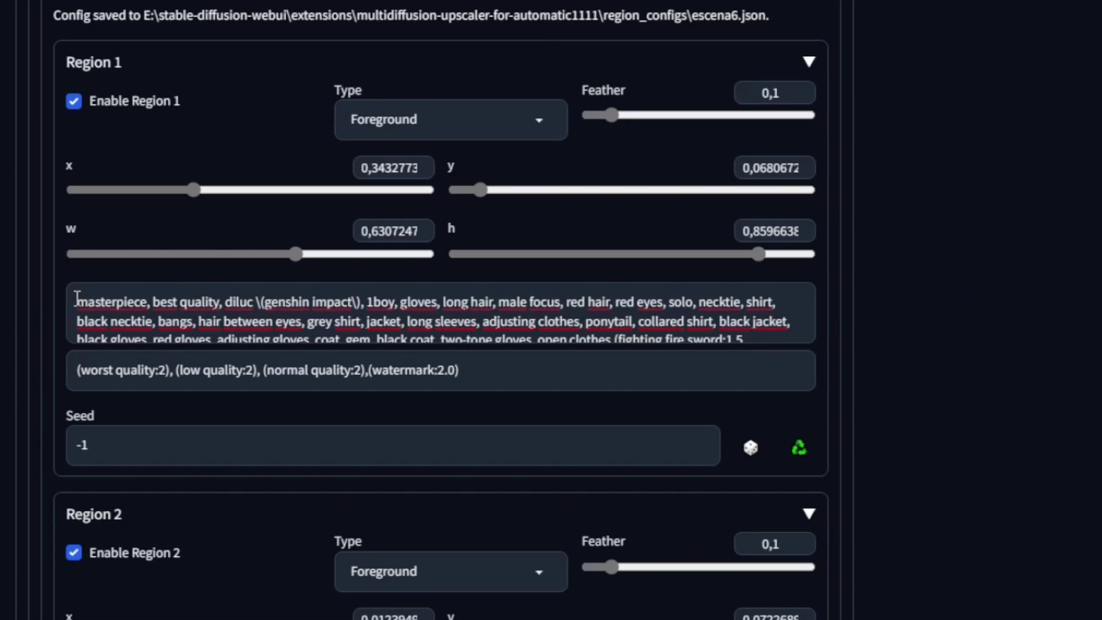
pyautogui.moveTo(77, 301); pyautogui.dragTo(787, 340)
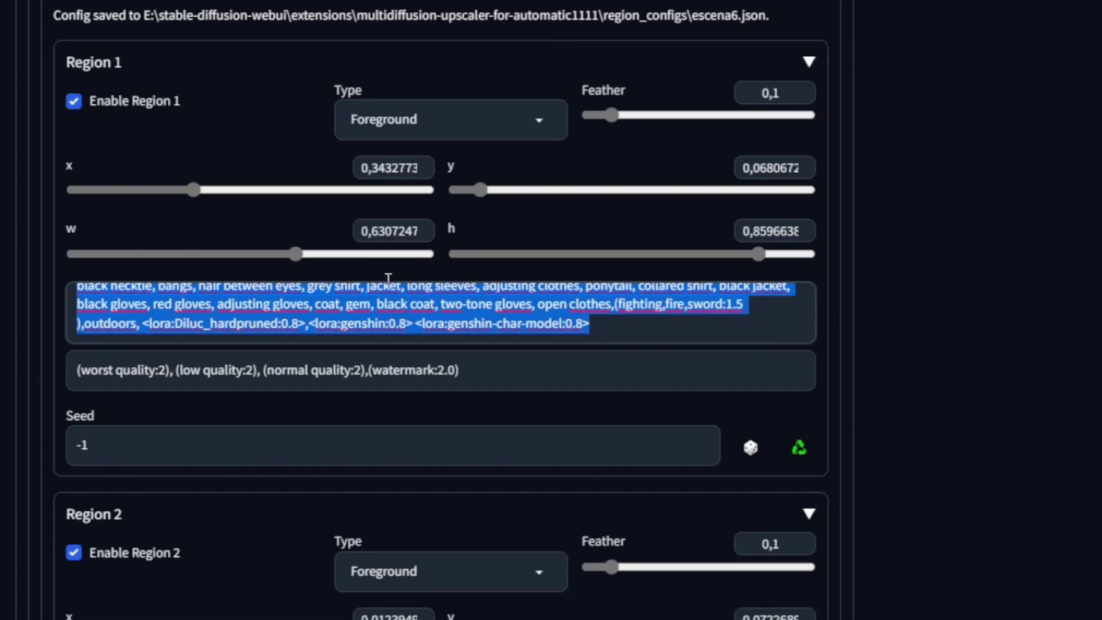
pyautogui.scroll(15, 524, 400)
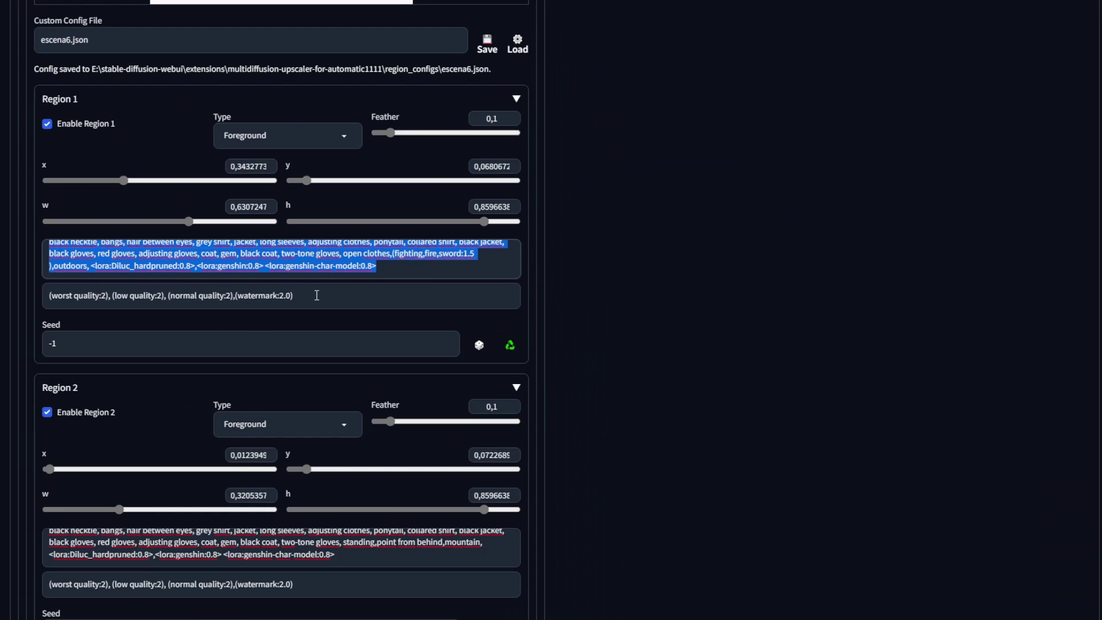
pyautogui.moveTo(294, 296); pyautogui.dragTo(33, 295)
pyautogui.scroll(2, 86, 327)
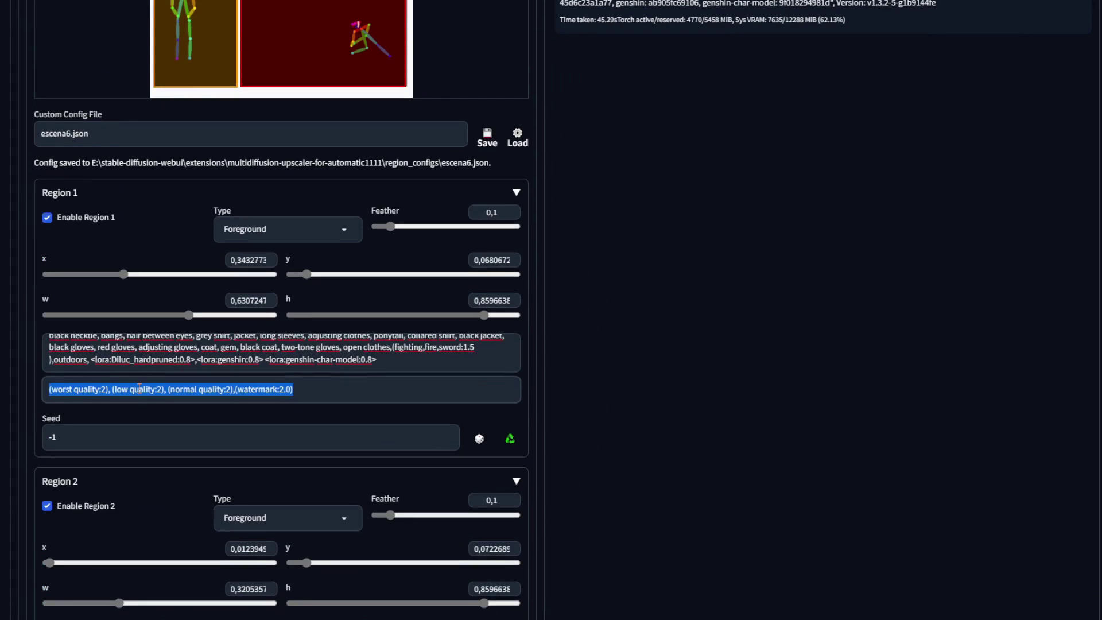
pyautogui.scroll(-3, 131, 444)
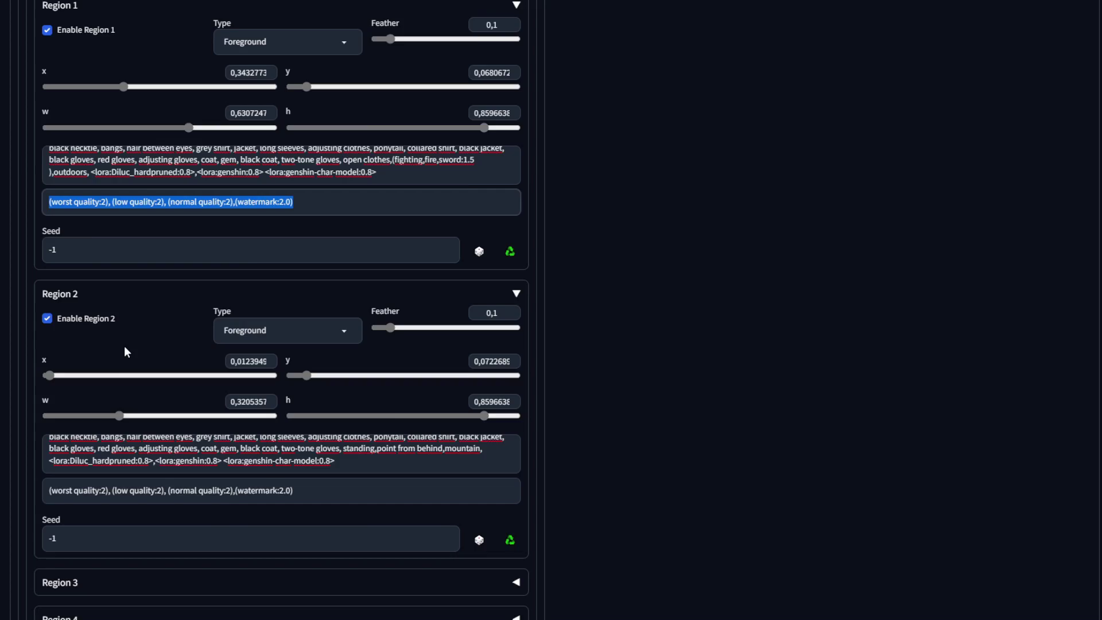
pyautogui.scroll(3, 125, 351)
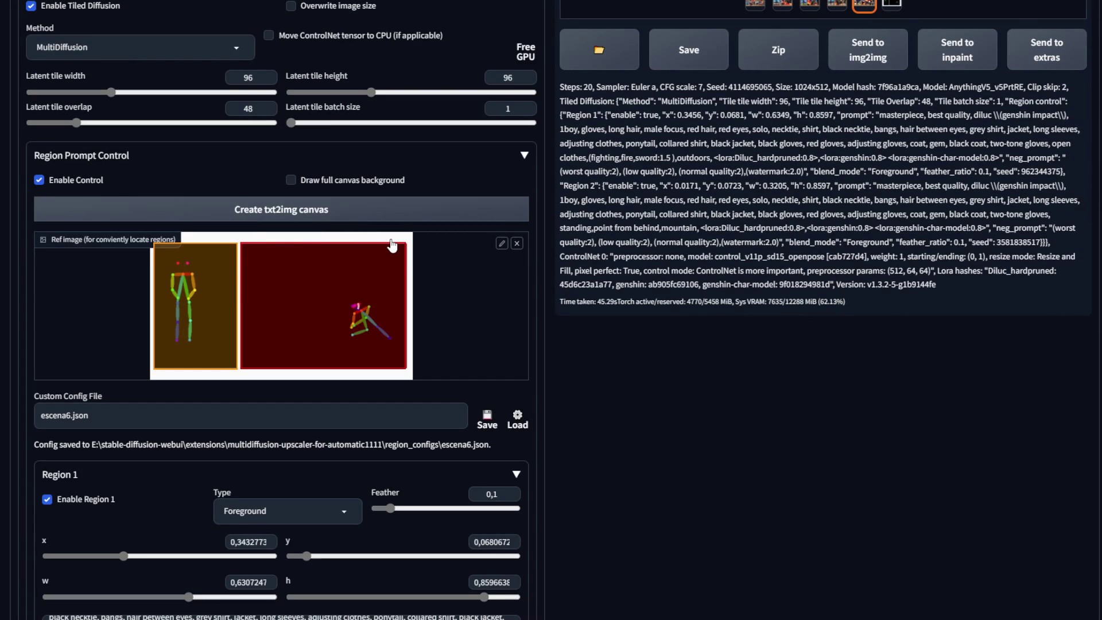
# Step: Examine the Tiled VAE settings, the image size, and the pose image and options in ControlNet Unit 0
pyautogui.scroll(-10, 353, 380)
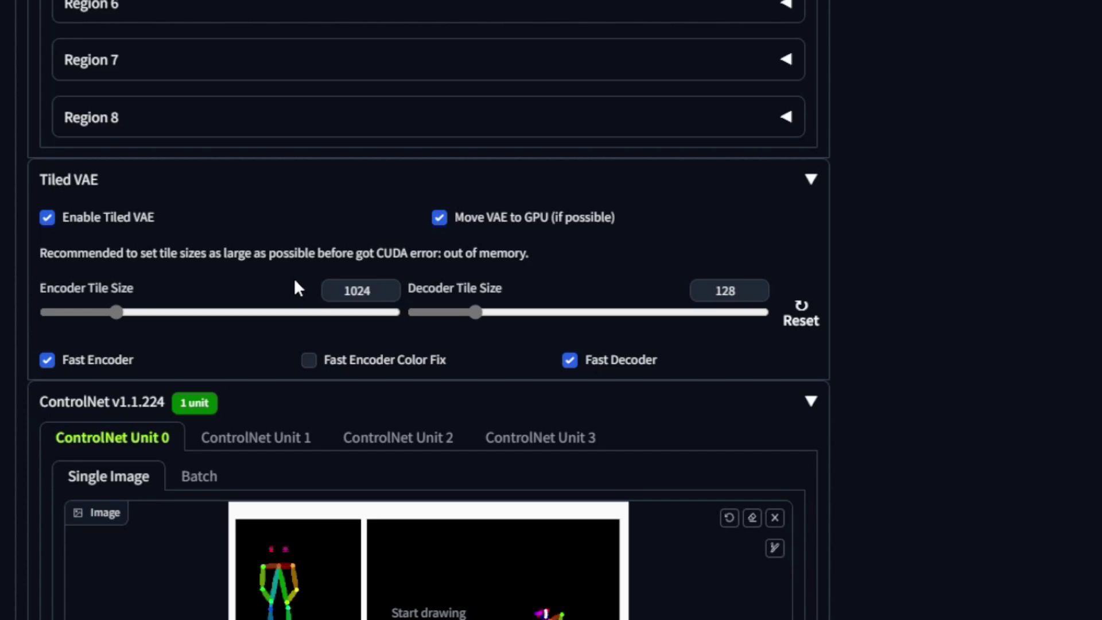
pyautogui.scroll(-3, 294, 278)
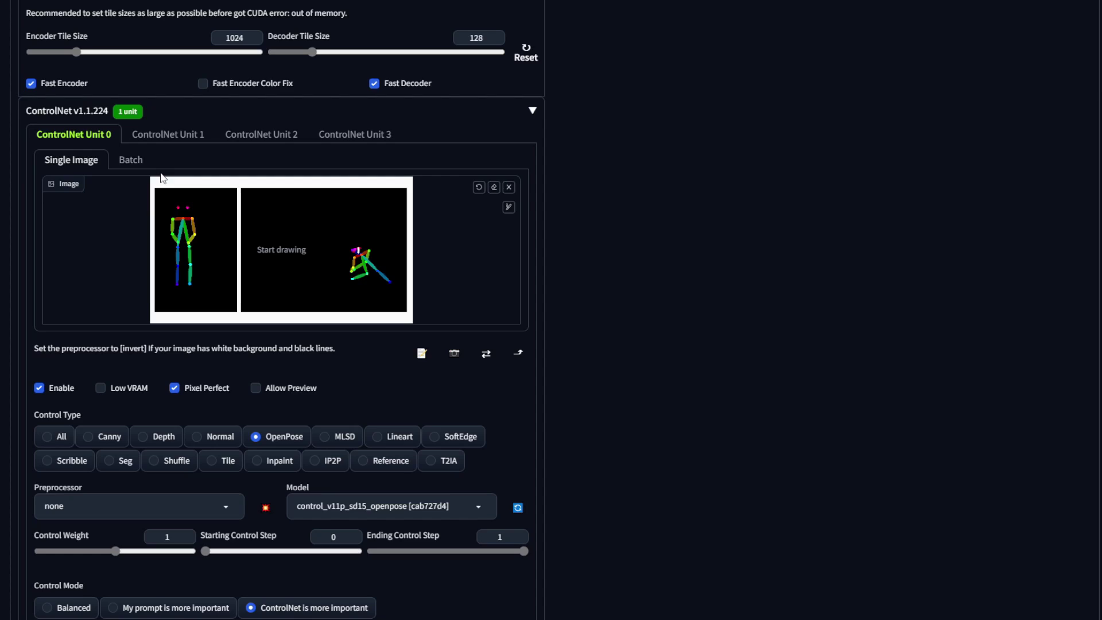
pyautogui.scroll(20, 207, 337)
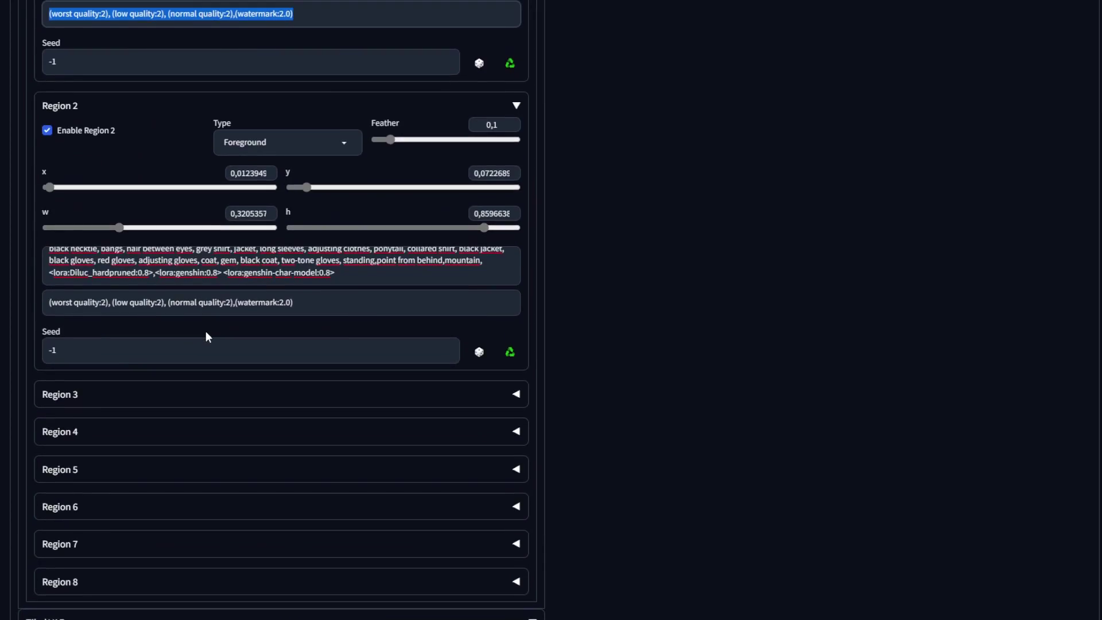
pyautogui.scroll(7, 340, 147)
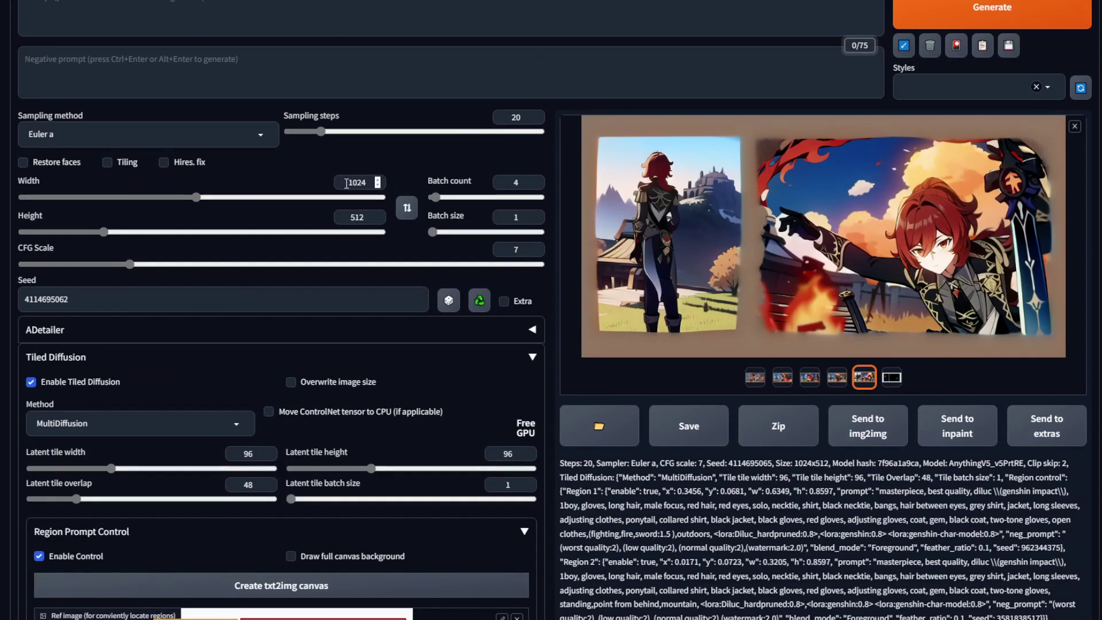
pyautogui.scroll(-15, 336, 222)
pyautogui.scroll(-10, 336, 222)
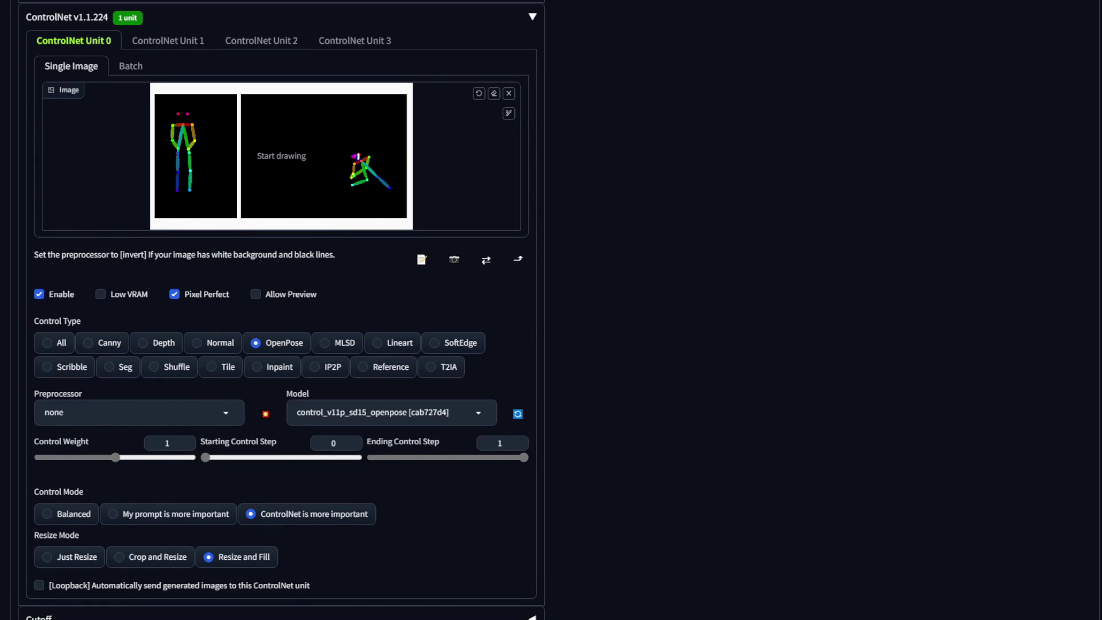
pyautogui.hotkey('alt', 'Tab')
# Step: Set the control type of ControlNet Unit 1 to OpenPose, and return to the control and resize modes of Unit 0
pyautogui.click(166, 44)
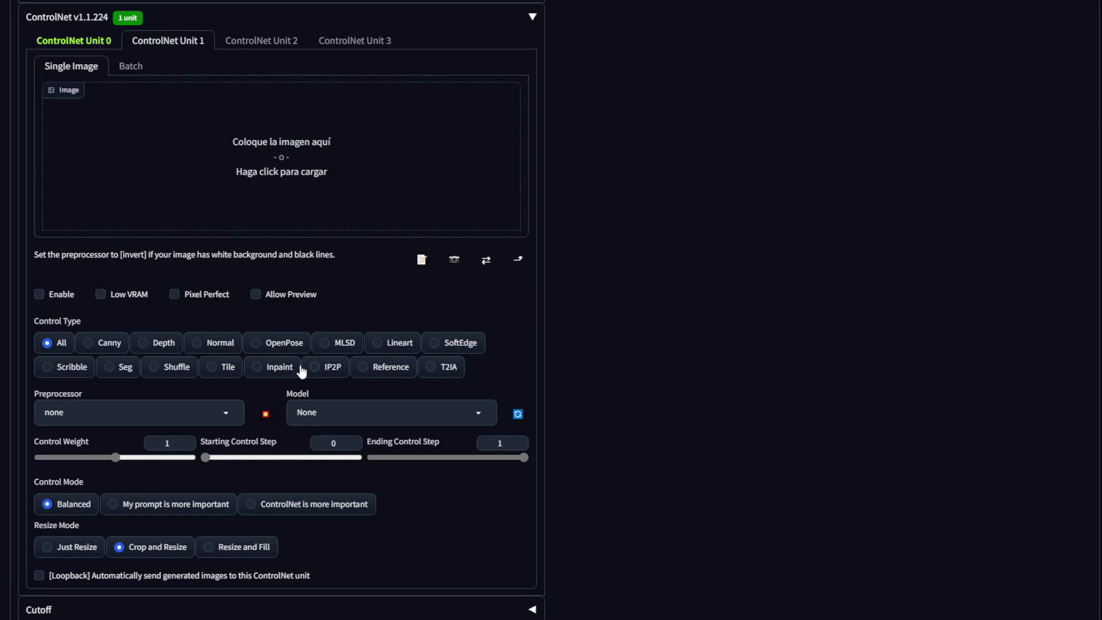
pyautogui.click(287, 349)
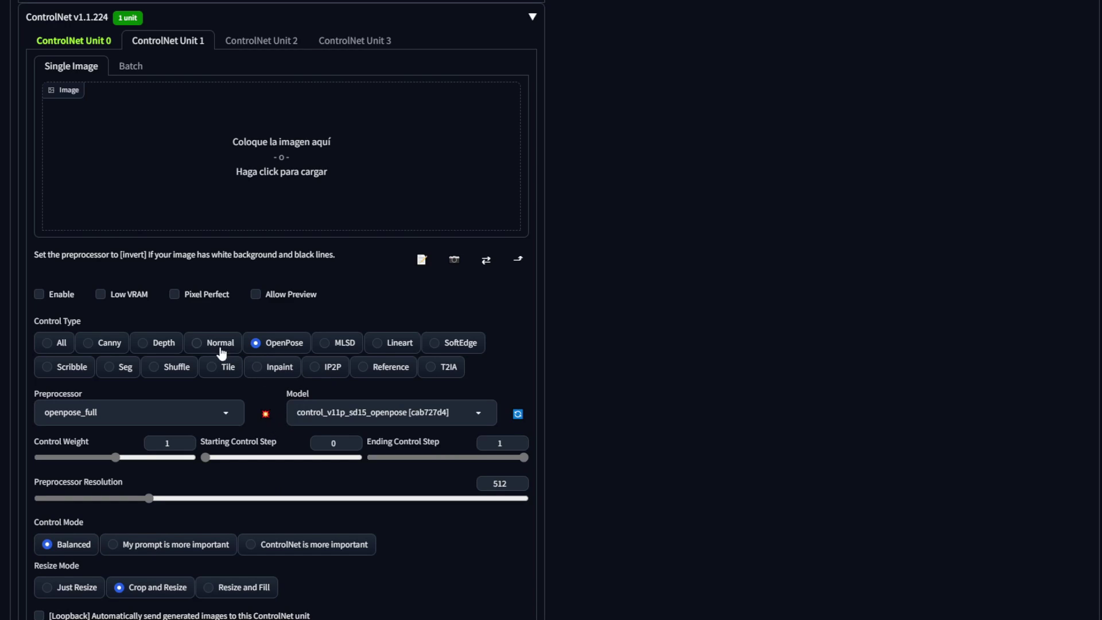
pyautogui.click(70, 45)
pyautogui.scroll(-2, 297, 450)
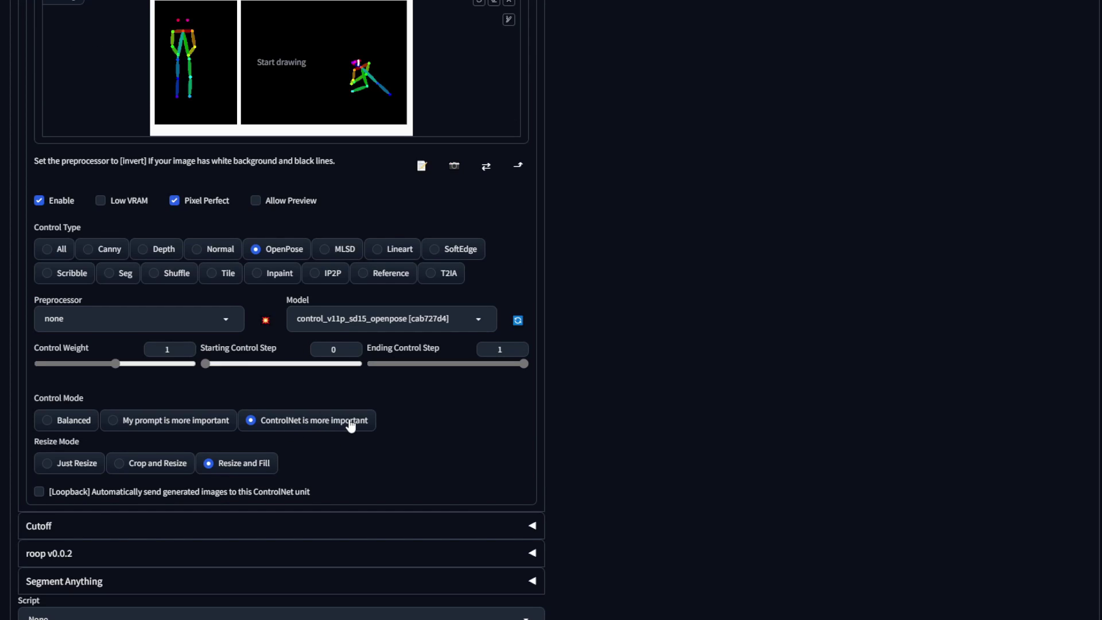
# Step: Compare the generated two-panel images and their overview grid, and bring back the one showing a character from behind beside a fire scene
pyautogui.scroll(13, 535, 401)
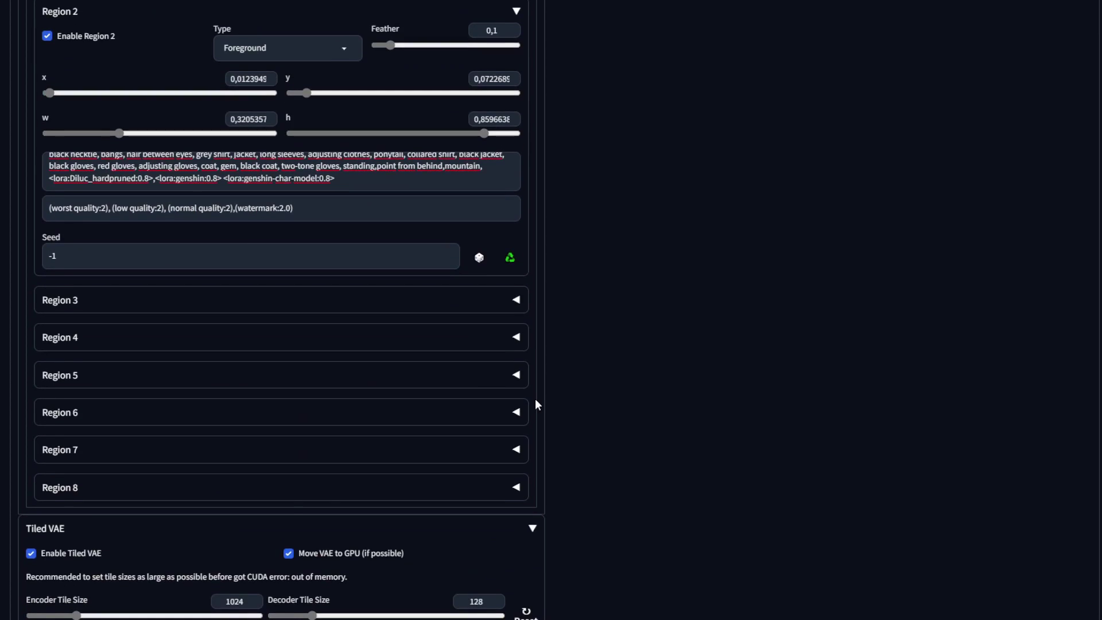
pyautogui.scroll(-7, 536, 402)
pyautogui.scroll(20, 536, 405)
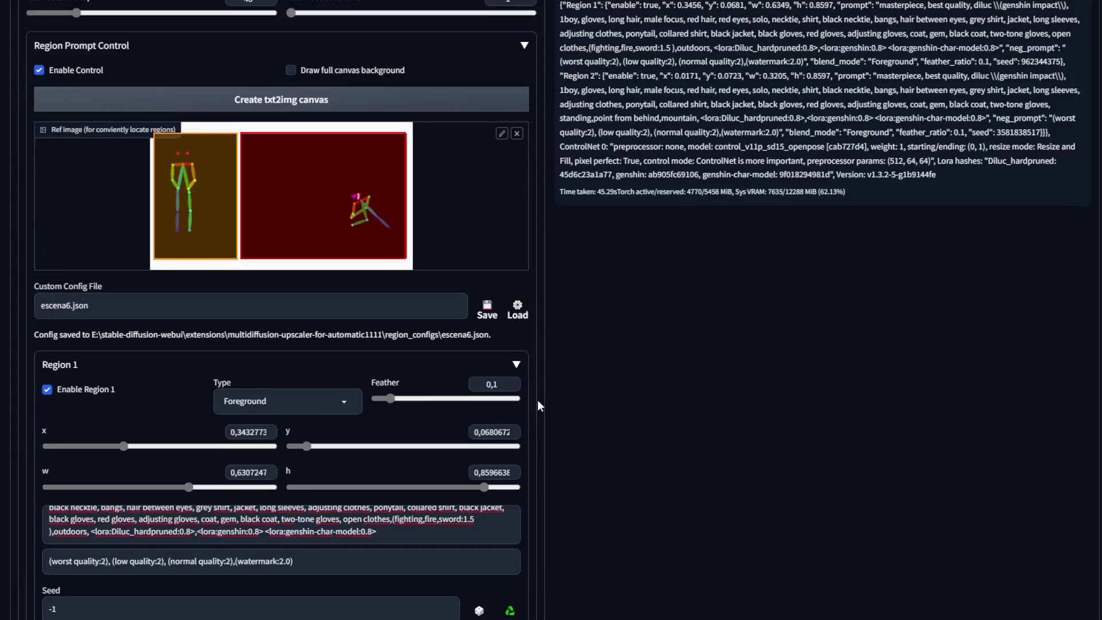
pyautogui.scroll(4, 538, 400)
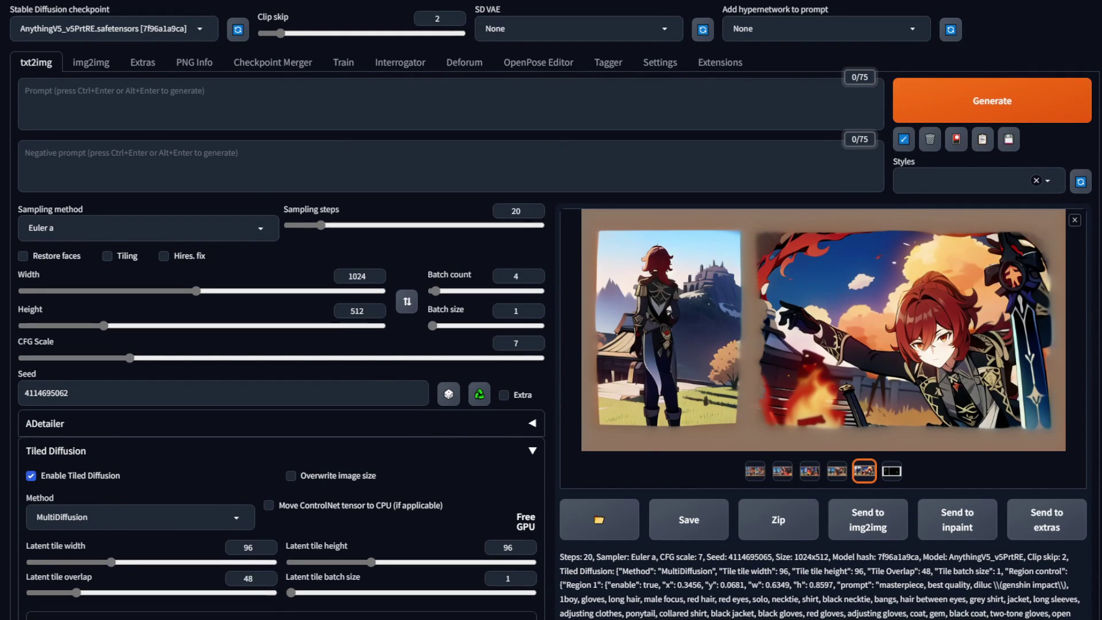
pyautogui.click(837, 472)
pyautogui.click(806, 476)
pyautogui.click(756, 472)
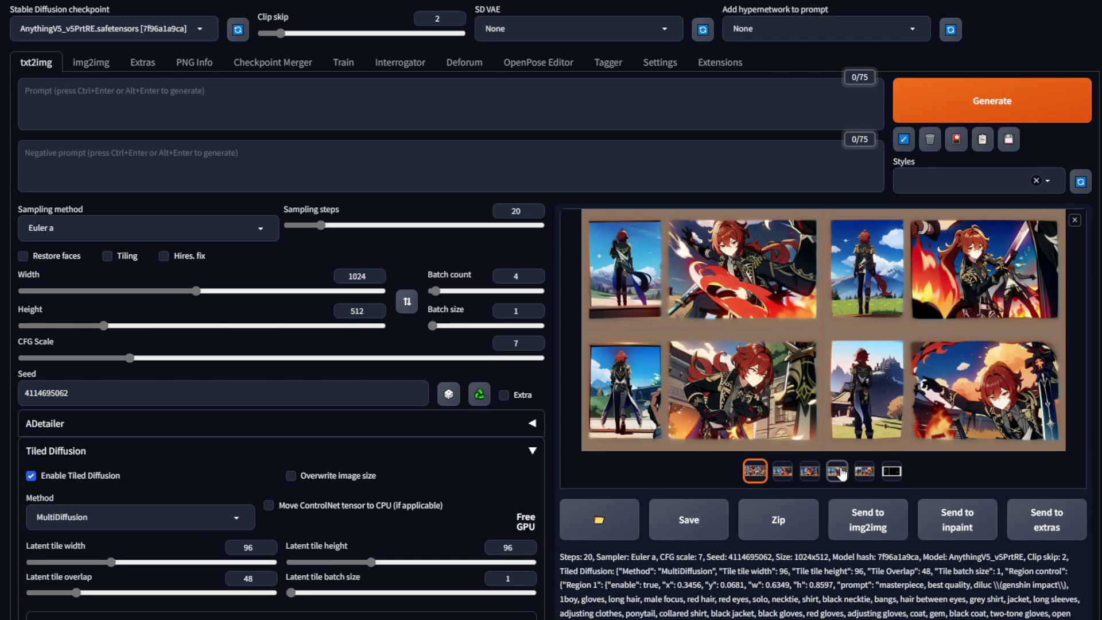
pyautogui.click(864, 471)
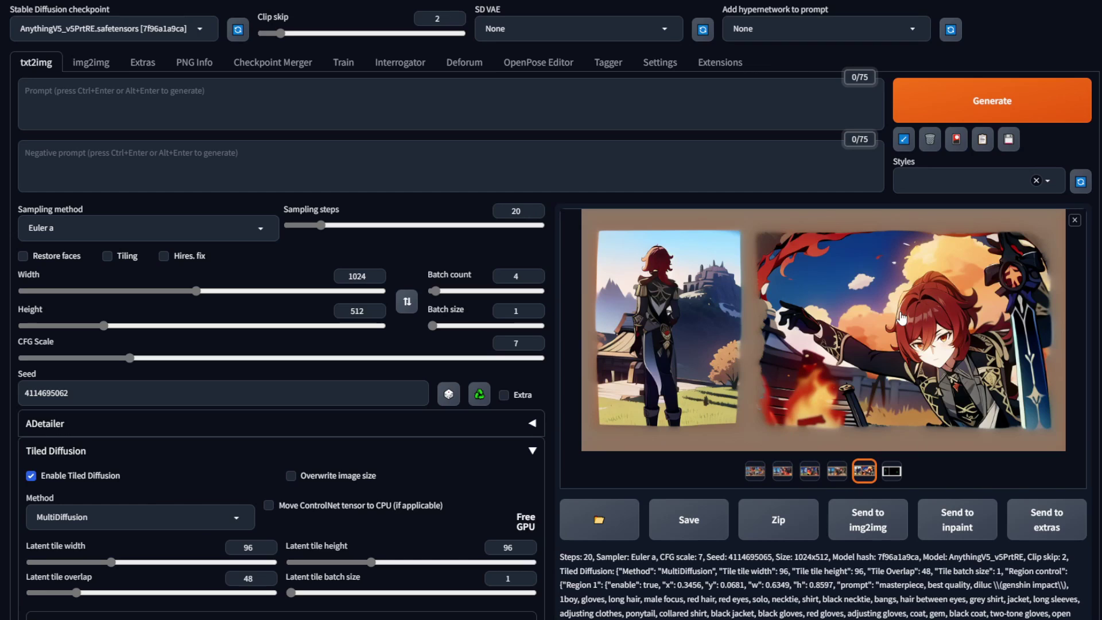
# Step: Switch to img2img and check the Tiled Diffusion upscaler options, keeping 4x-UltraSharp
pyautogui.click(102, 64)
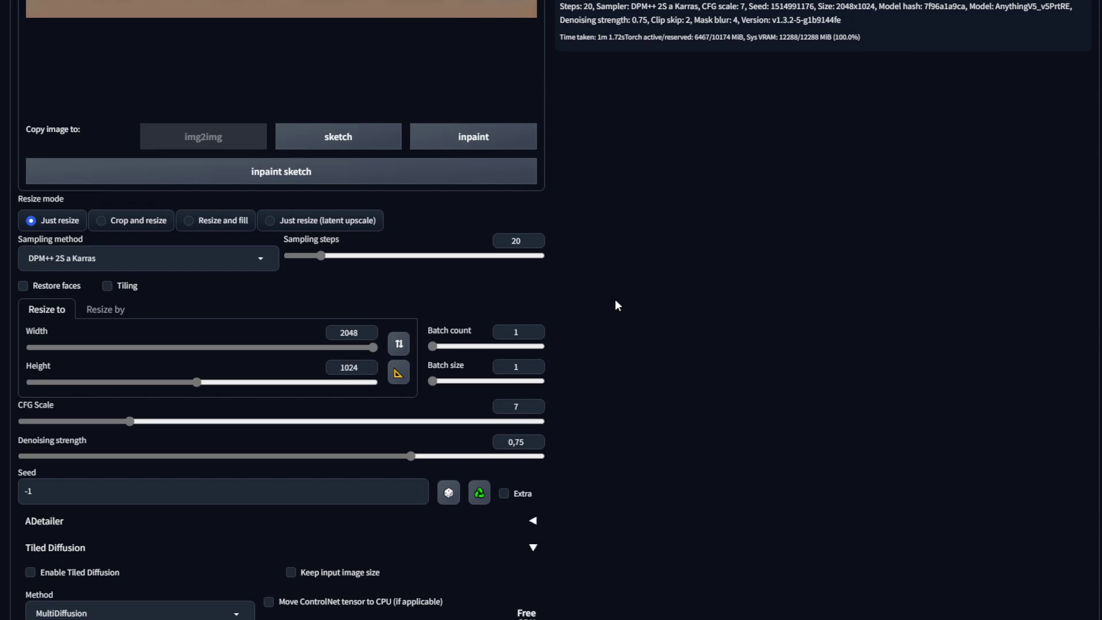
pyautogui.scroll(-5, 606, 298)
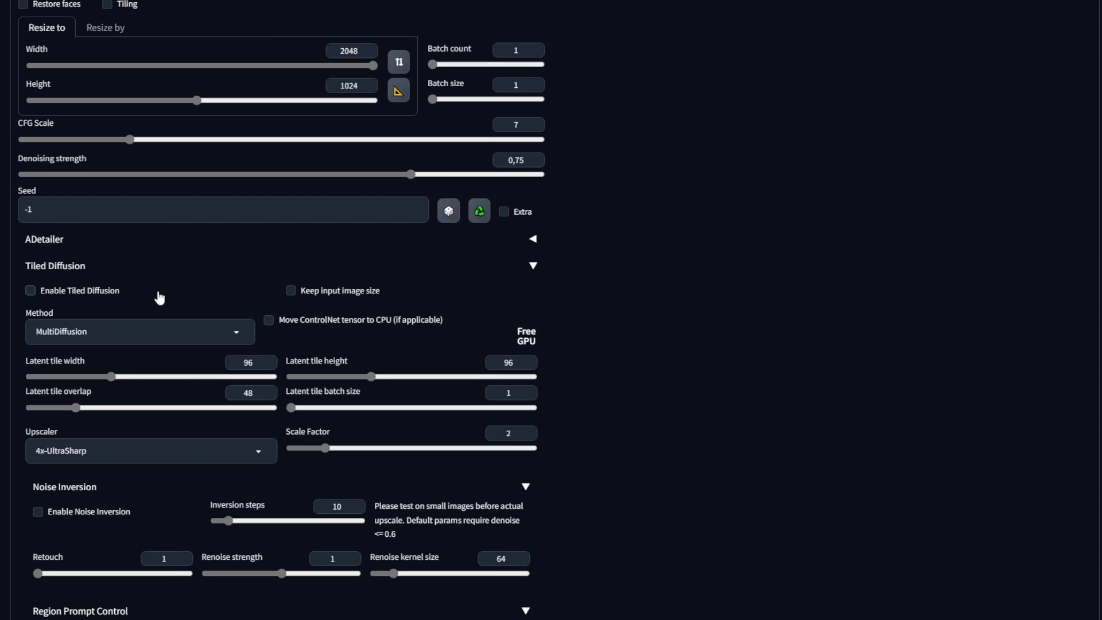
pyautogui.scroll(-2, 157, 298)
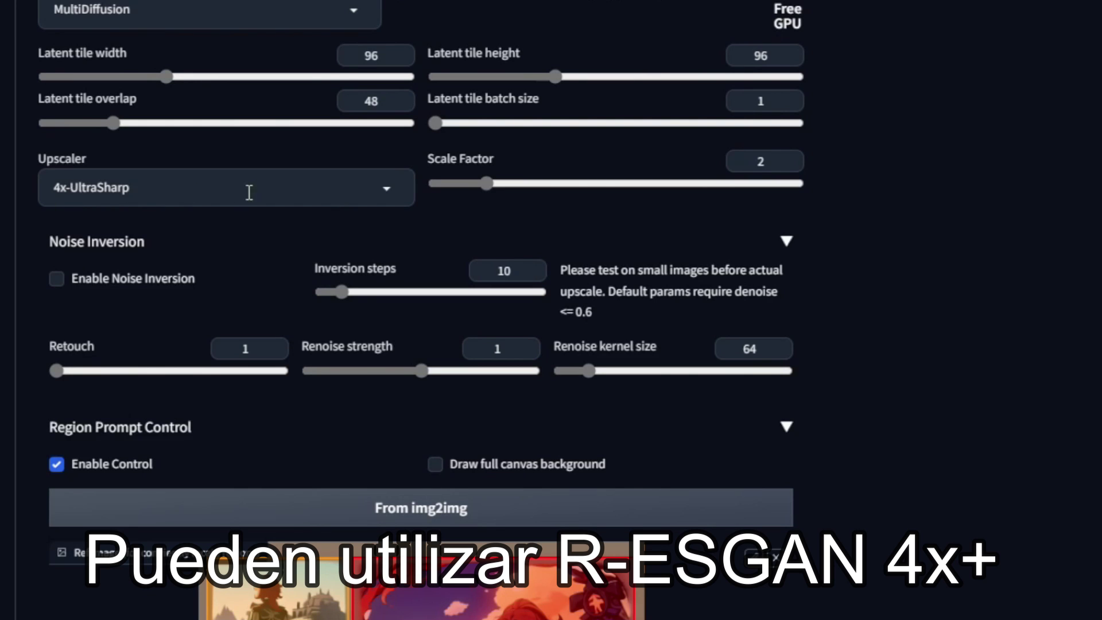
pyautogui.click(300, 193)
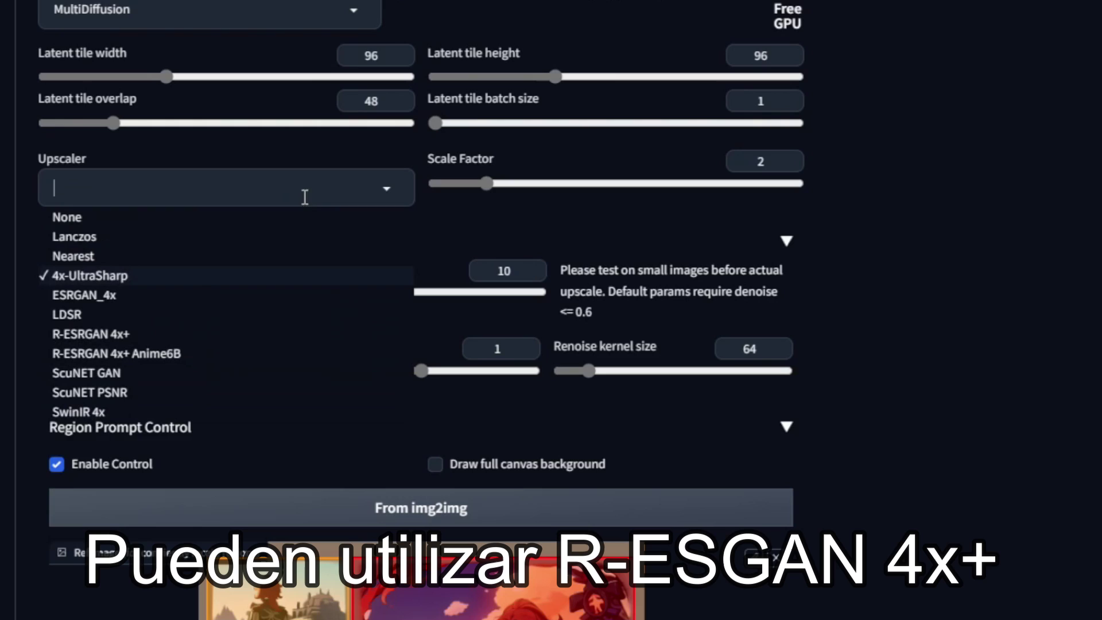
pyautogui.click(870, 276)
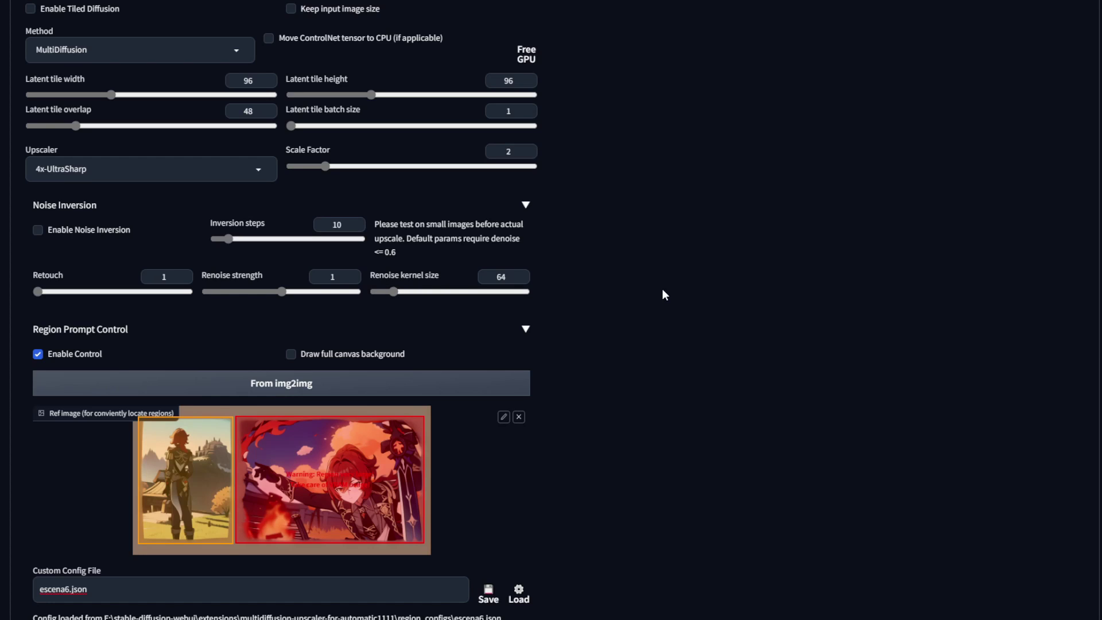
# Step: Try a denoising strength of 0.35 and set it back to 0.75
pyautogui.scroll(5, 539, 344)
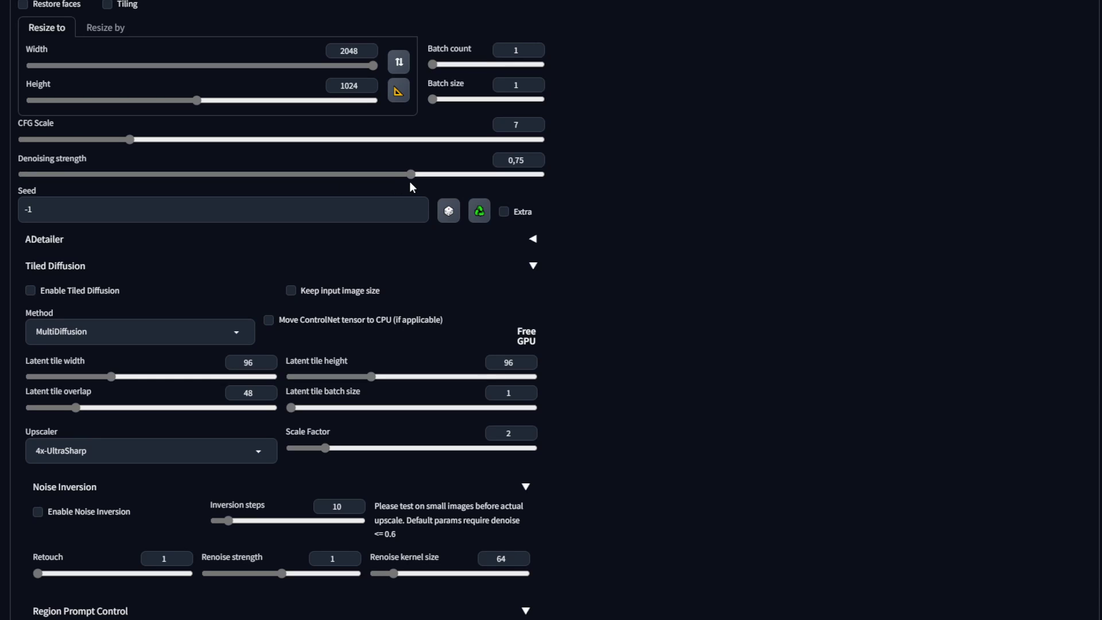
pyautogui.moveTo(411, 176); pyautogui.dragTo(205, 190)
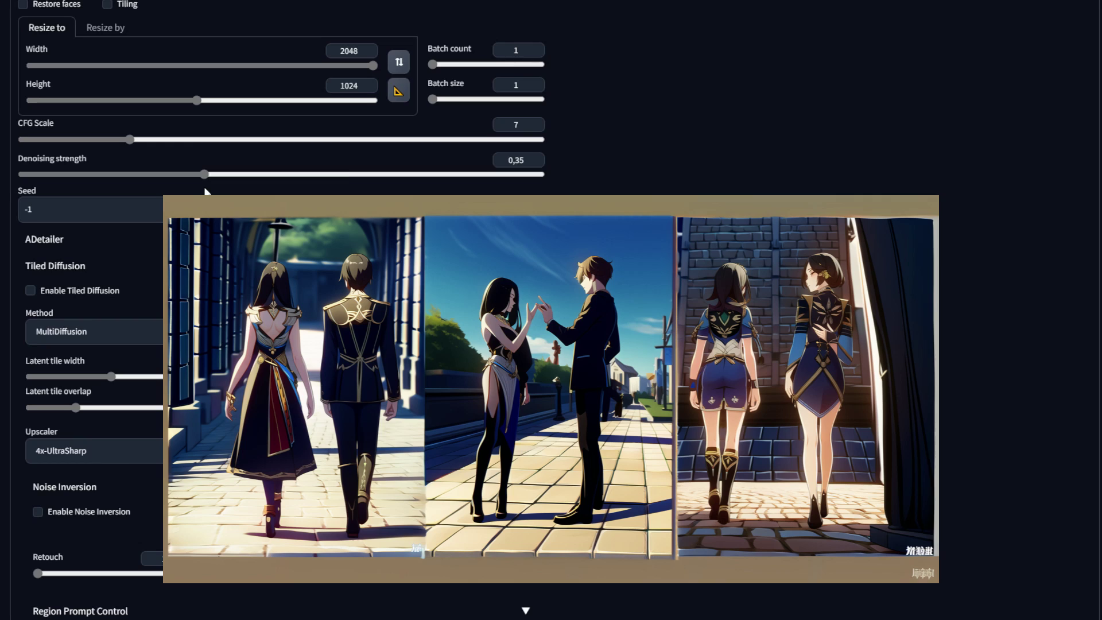
pyautogui.moveTo(204, 191); pyautogui.dragTo(410, 173)
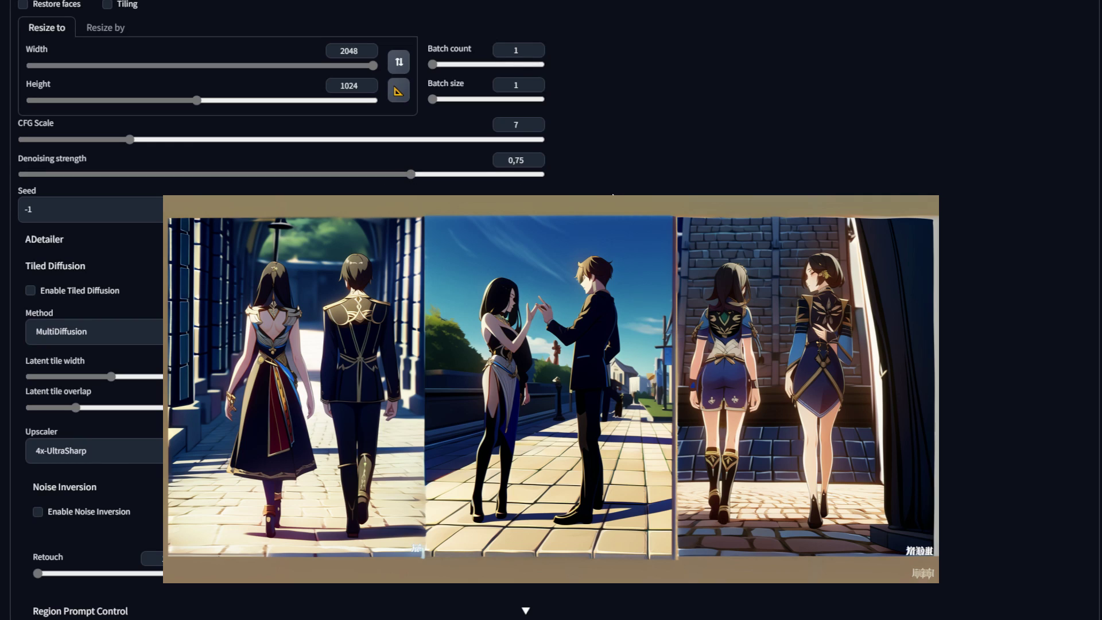
# Step: Examine the img2img Region Prompt Control settings, including the escena6.json config file and the Region 1 and Region 2 prompts
pyautogui.scroll(-3, 613, 197)
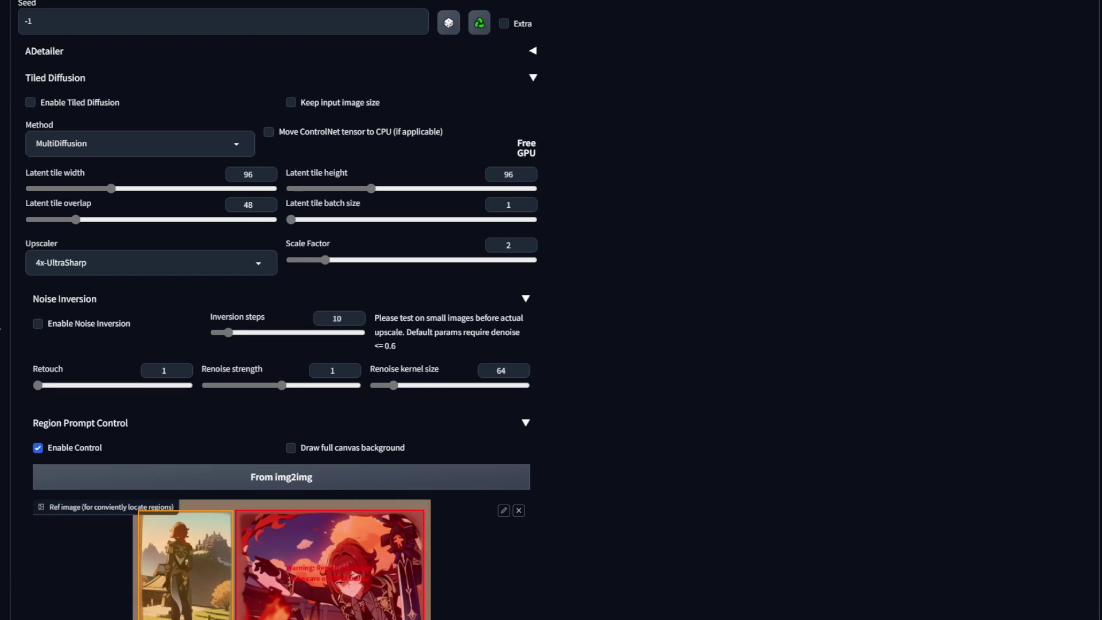
pyautogui.scroll(-10, 187, 136)
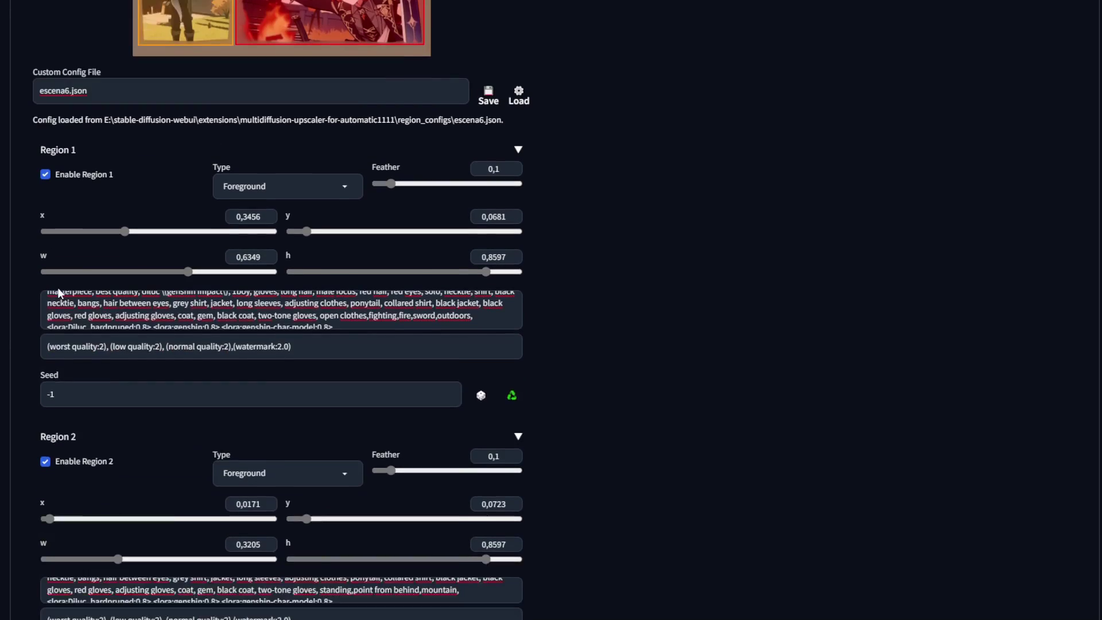
pyautogui.scroll(-4, 52, 391)
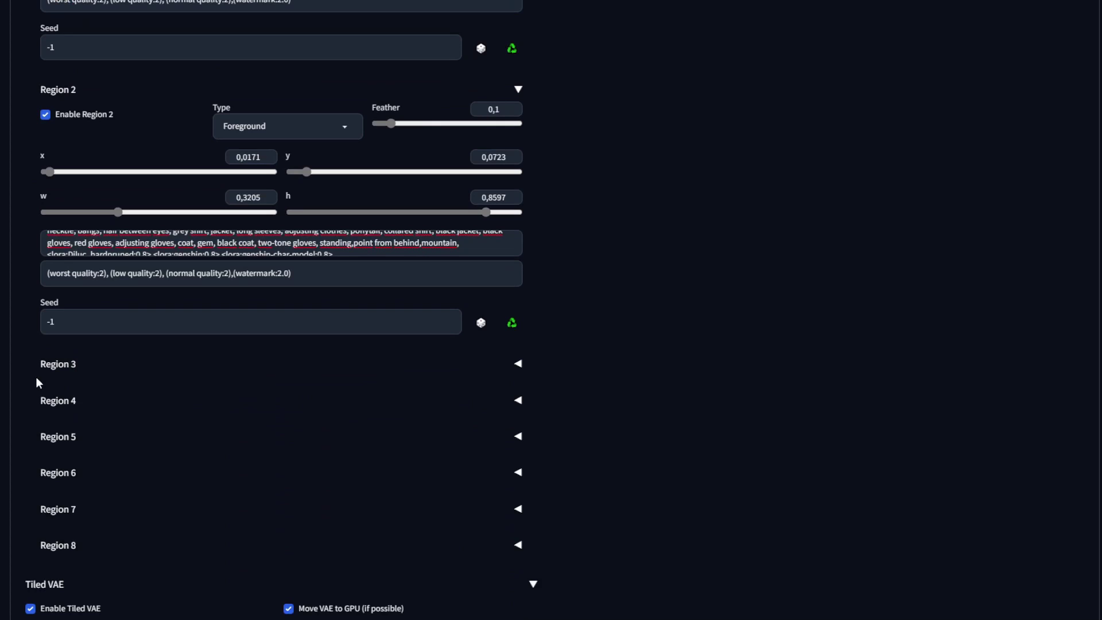
pyautogui.scroll(8, 32, 399)
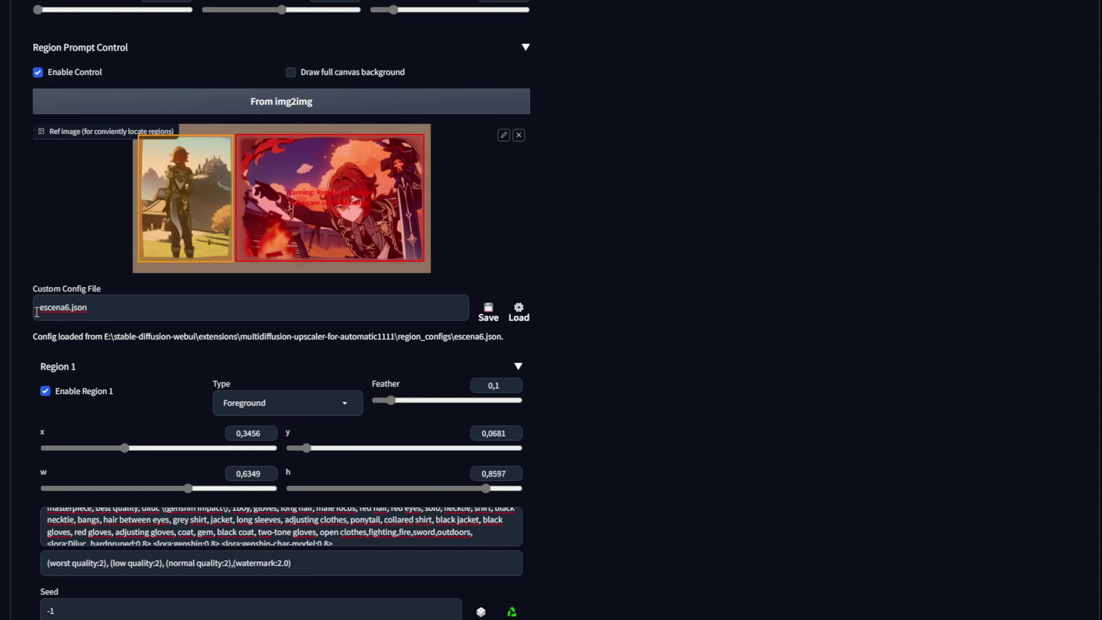
pyautogui.moveTo(38, 312); pyautogui.dragTo(94, 313)
pyautogui.click(25, 340)
pyautogui.scroll(-15, 276, 305)
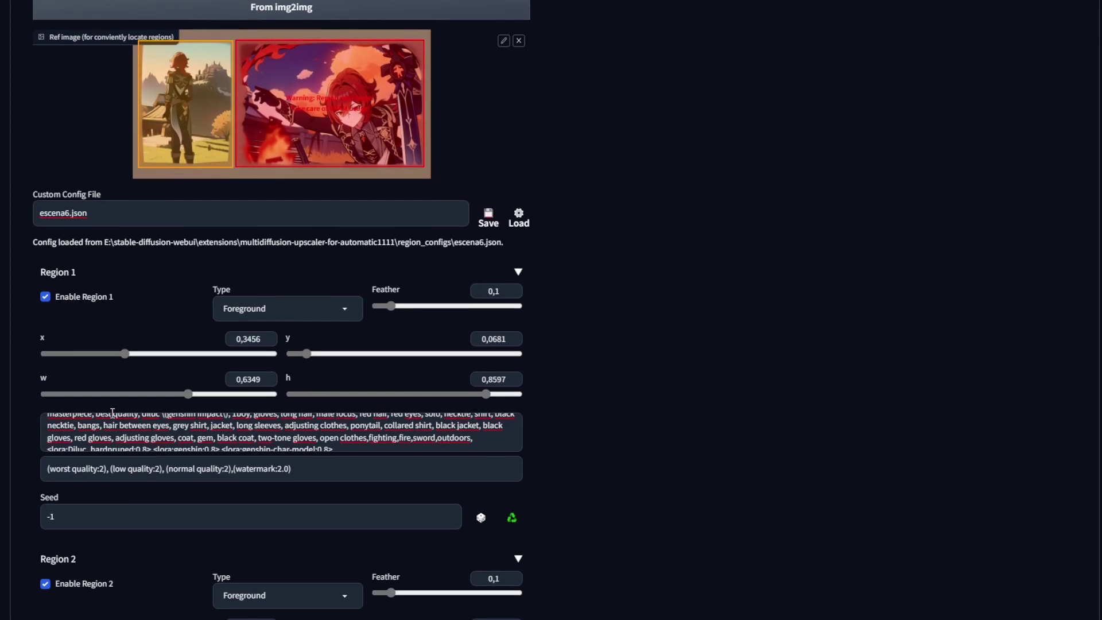
pyautogui.scroll(-2, 608, 380)
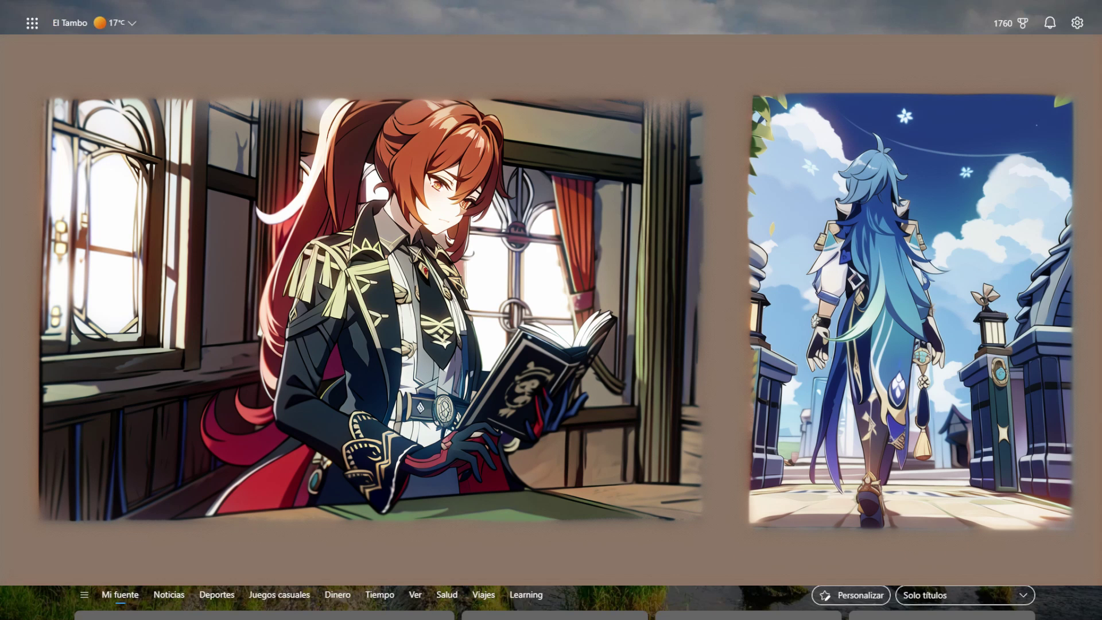
# Step: Open the web-based comic page layout editor and paste the copied two-panel image into the page's top panel
pyautogui.write('we')
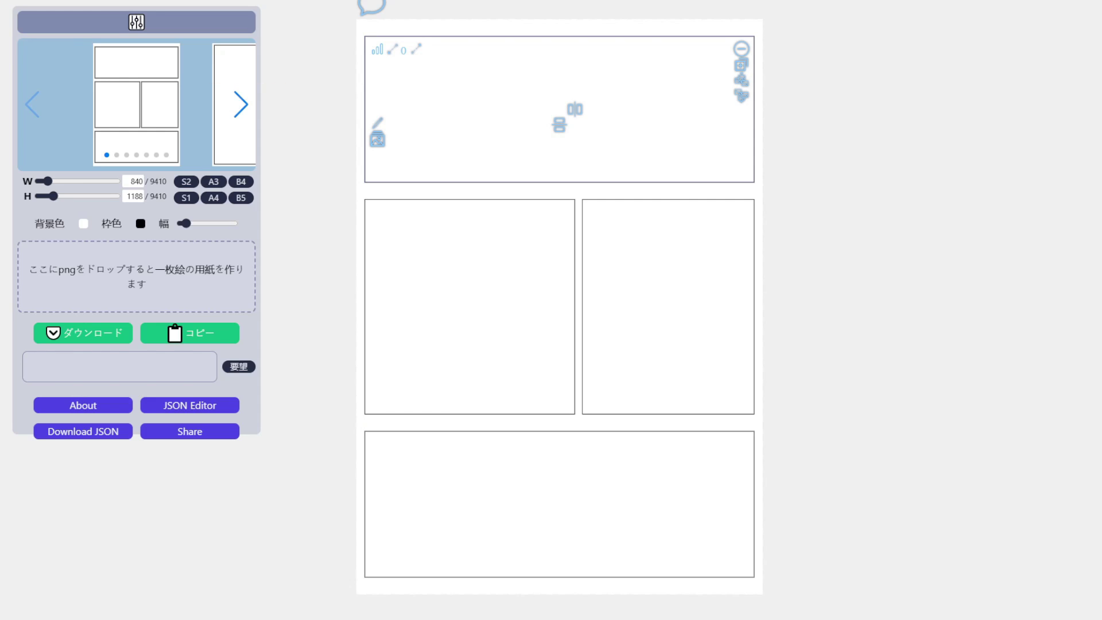
pyautogui.hotkey('ctrl', 'v')
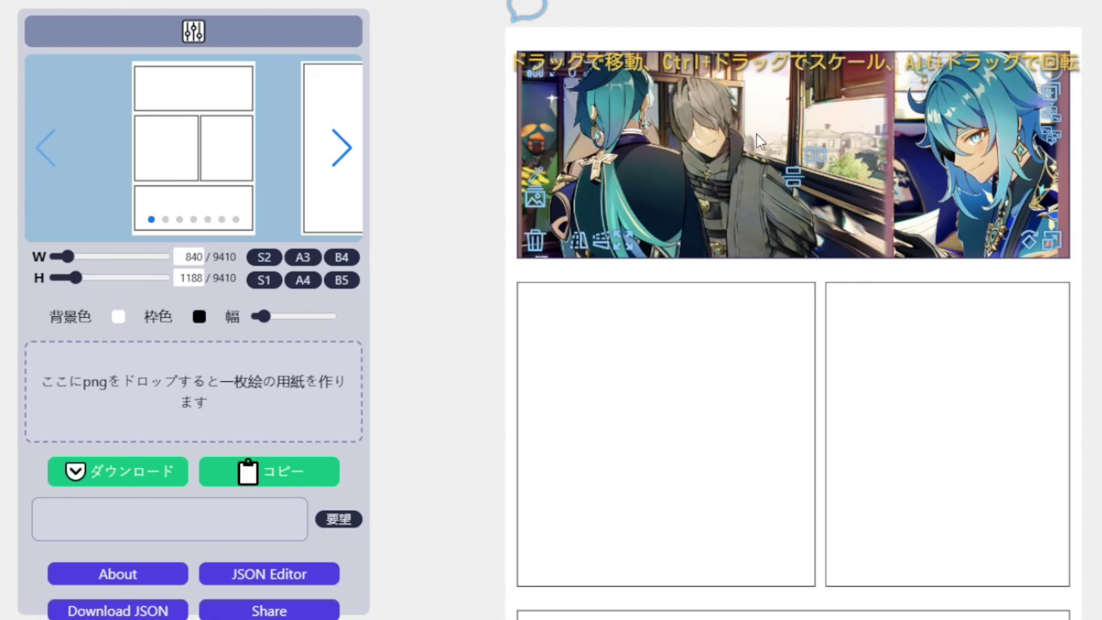
# Step: Split the top panel side by side, paste the image into the right part, and adjust both parts to frame one scene each
pyautogui.click(815, 157)
pyautogui.hotkey('ctrl', 'v')
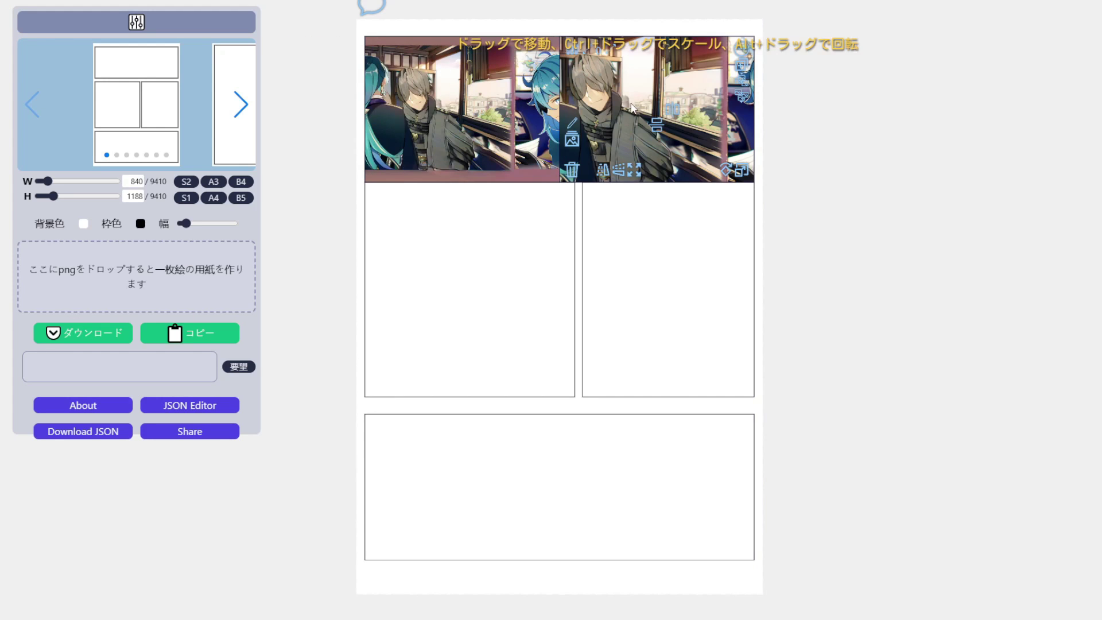
pyautogui.moveTo(631, 105)
pyautogui.mouseDown()
pyautogui.moveTo(601, 105)
pyautogui.moveTo(636, 107)
pyautogui.mouseUp()
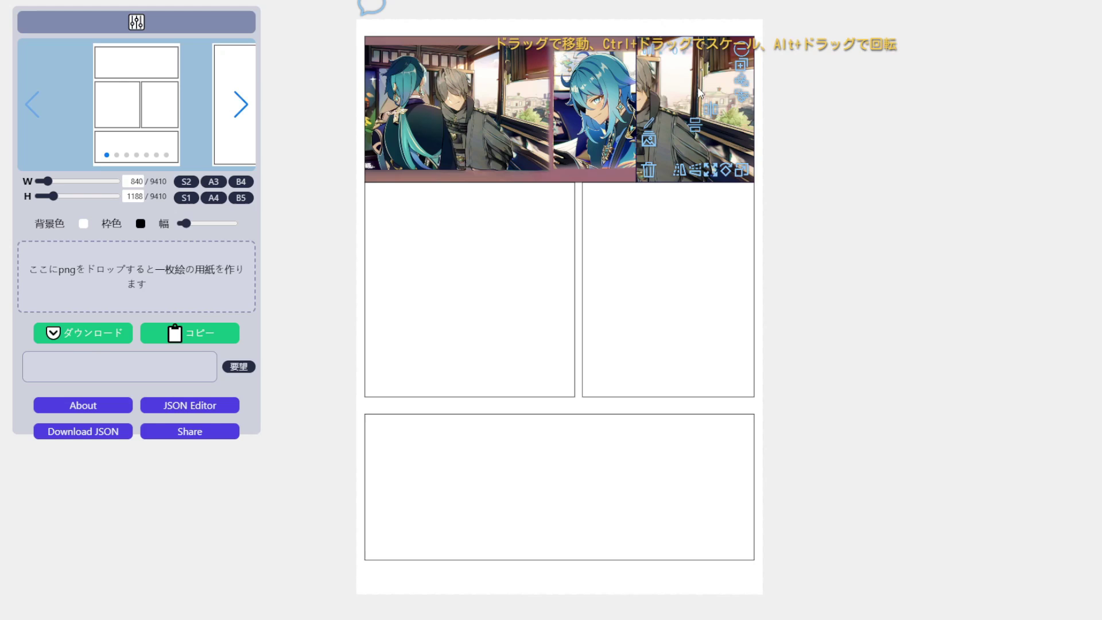
pyautogui.moveTo(702, 95); pyautogui.dragTo(604, 118)
pyautogui.moveTo(646, 169); pyautogui.dragTo(634, 218)
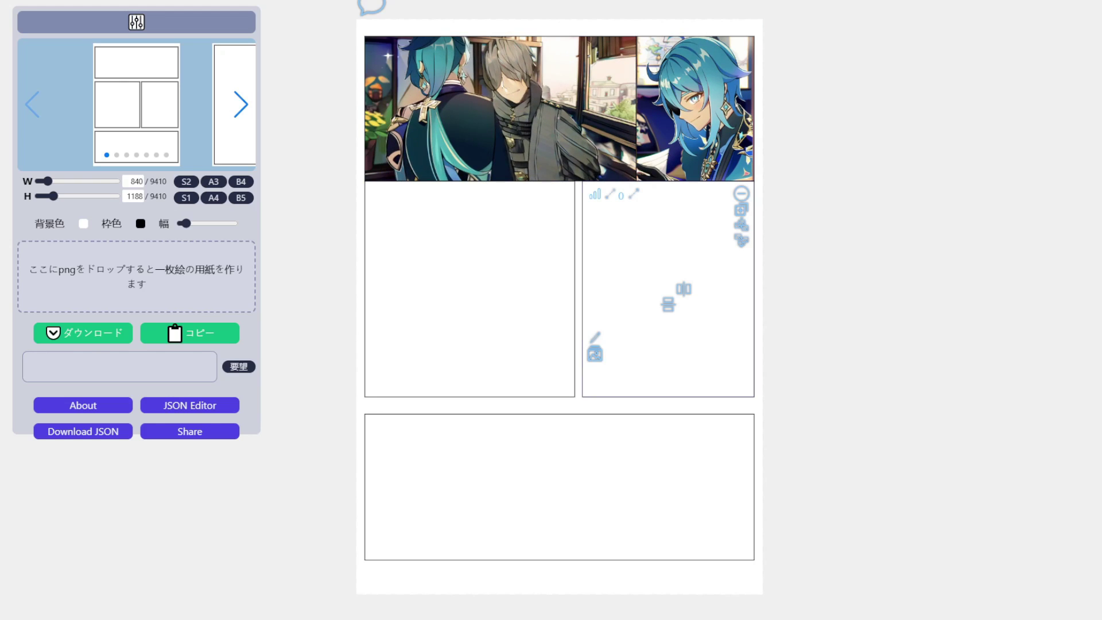
# Step: Paste the image of the blue-haired character seen from behind into the middle row's right panel
pyautogui.hotkey('ctrl', 'v')
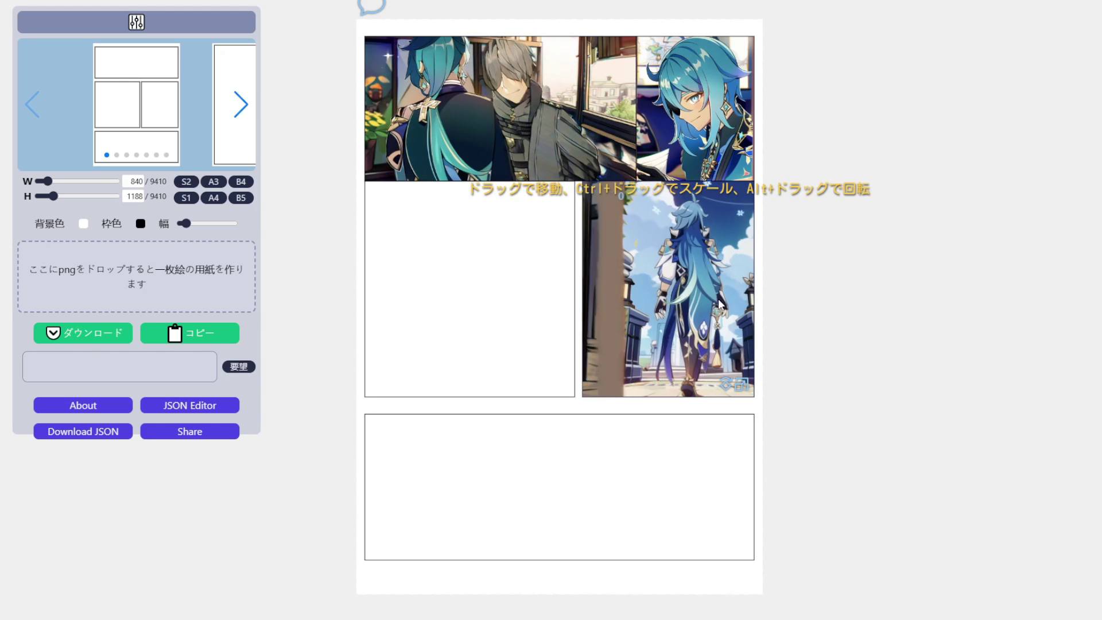